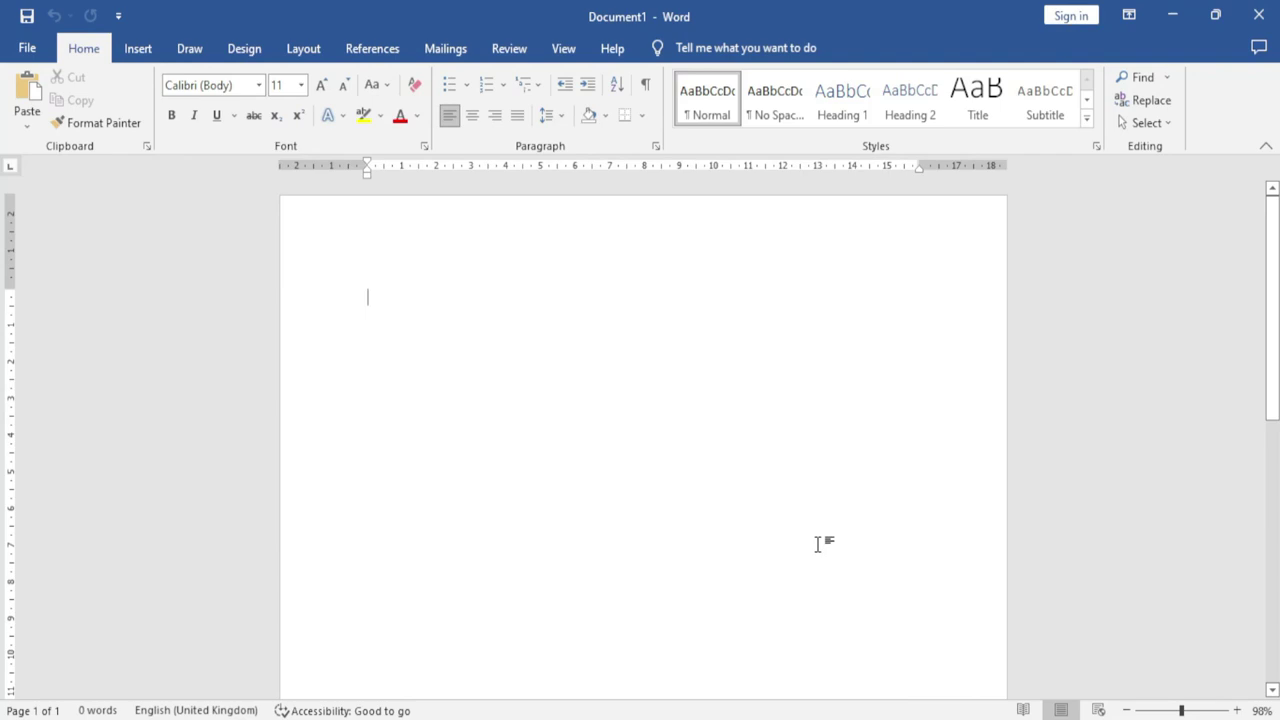
Open Word's built-in cover page gallery from the Insert tab for the blank Document1
{"action": "left_click", "coordinate": [146, 48]}
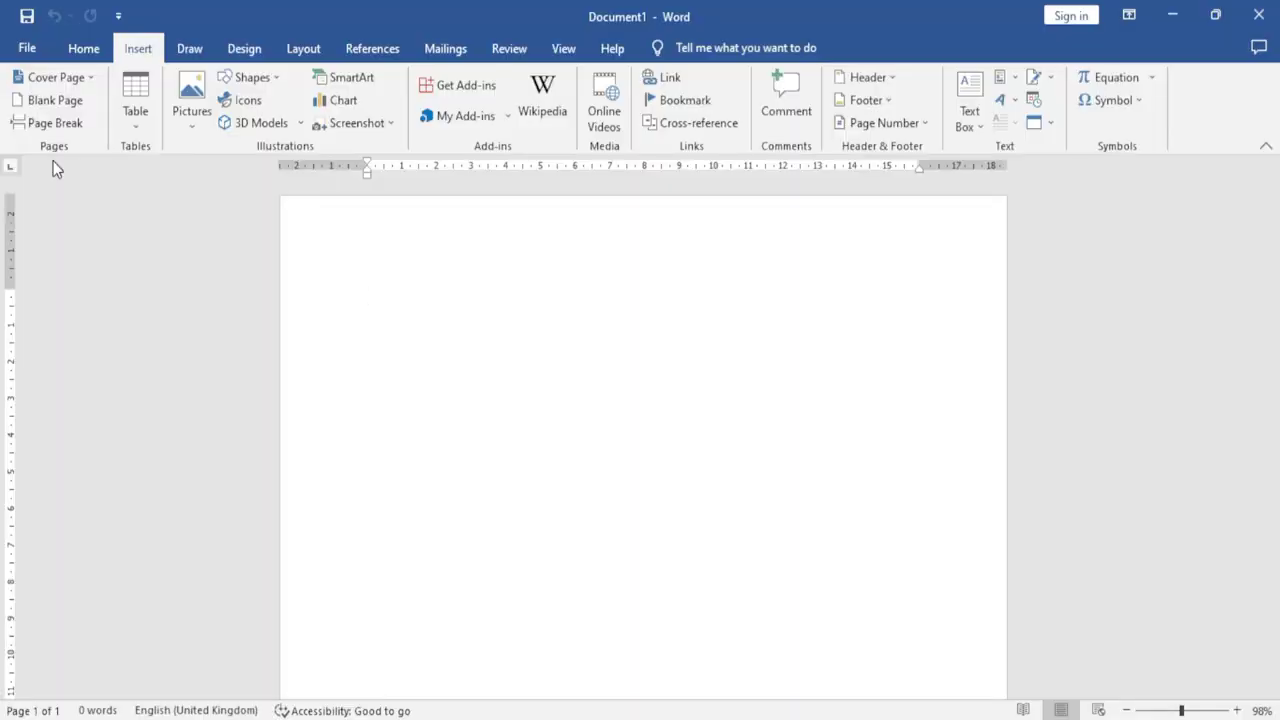
{"action": "left_click", "coordinate": [91, 77]}
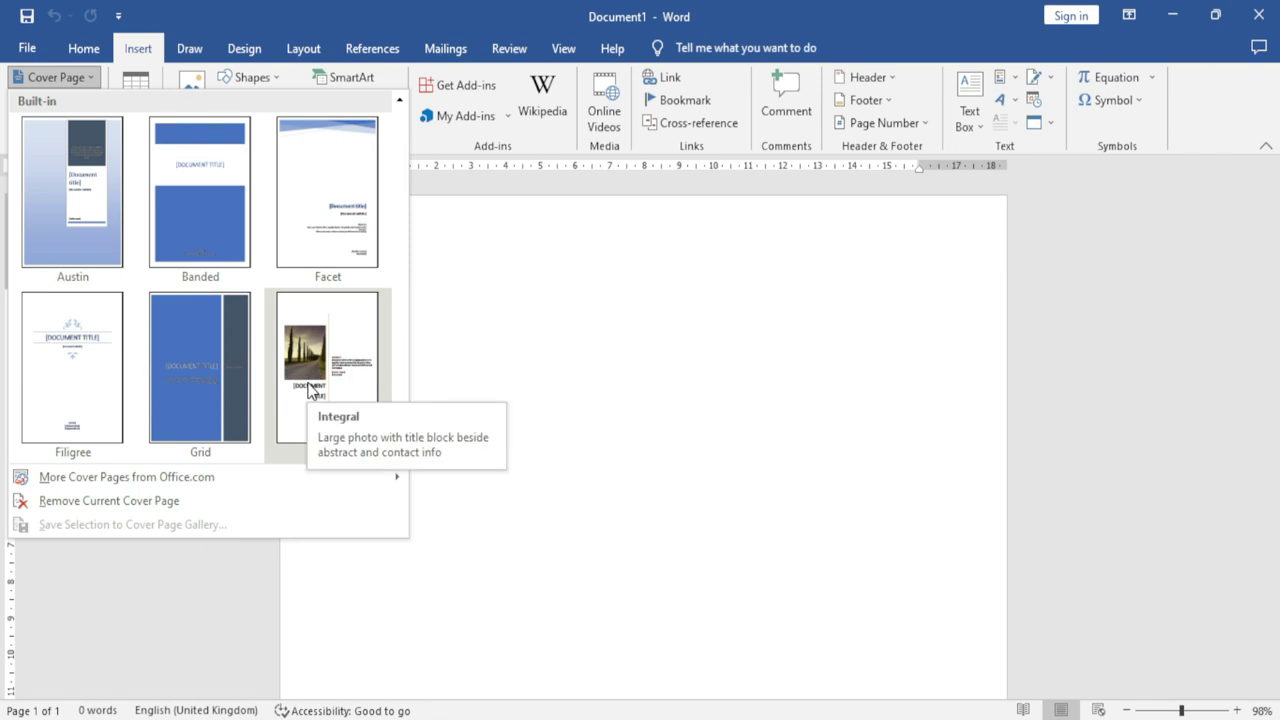
Insert the Facet cover page at the front of the document
{"action": "left_click", "coordinate": [333, 213]}
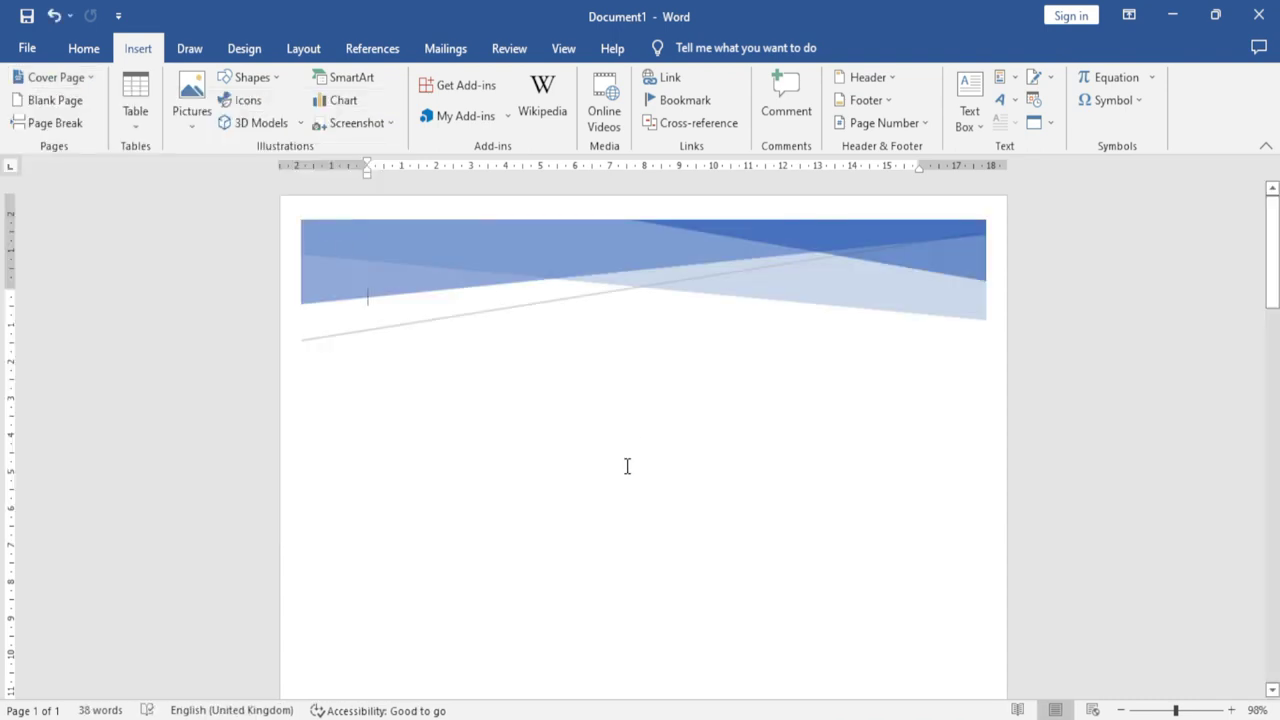
{"action": "scroll", "coordinate": [622, 470], "scroll_direction": "down", "scroll_amount": 3}
{"action": "scroll", "coordinate": [620, 476], "scroll_direction": "down", "scroll_amount": 4}
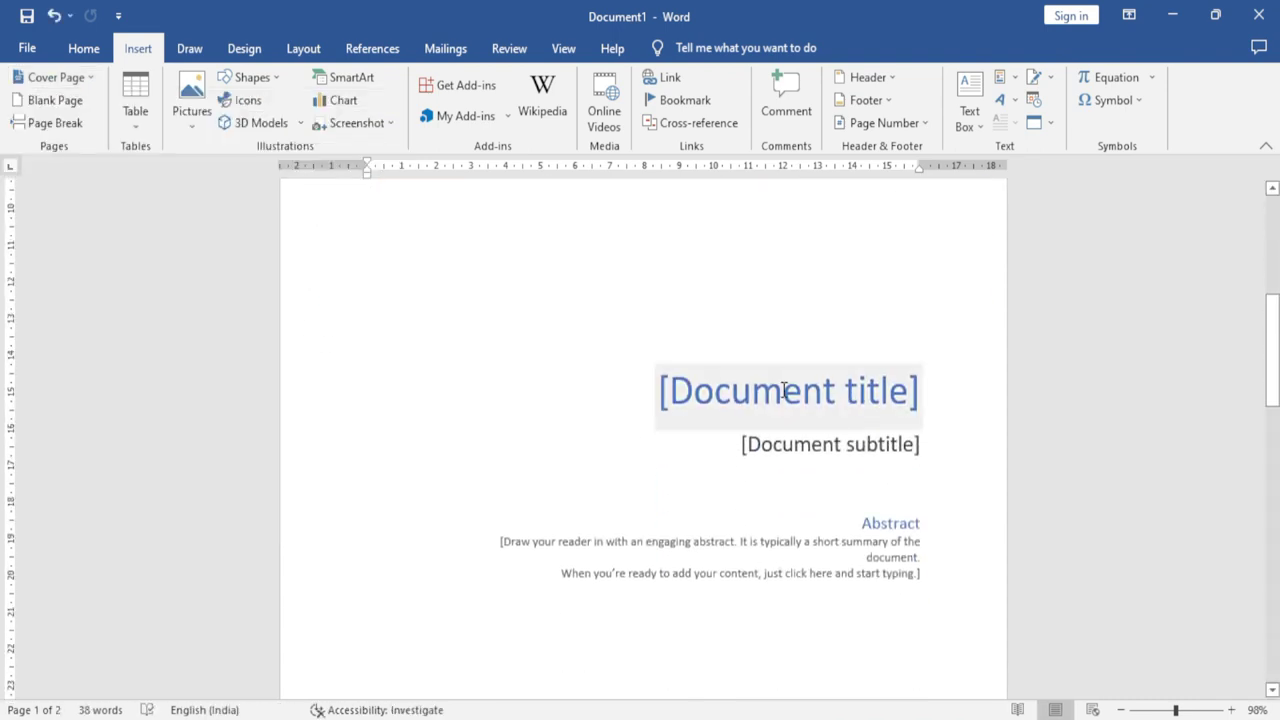
Title the cover 'EXCEL INFOTECH' with the subtitle 'Computer Institute'
{"action": "left_click", "coordinate": [785, 390]}
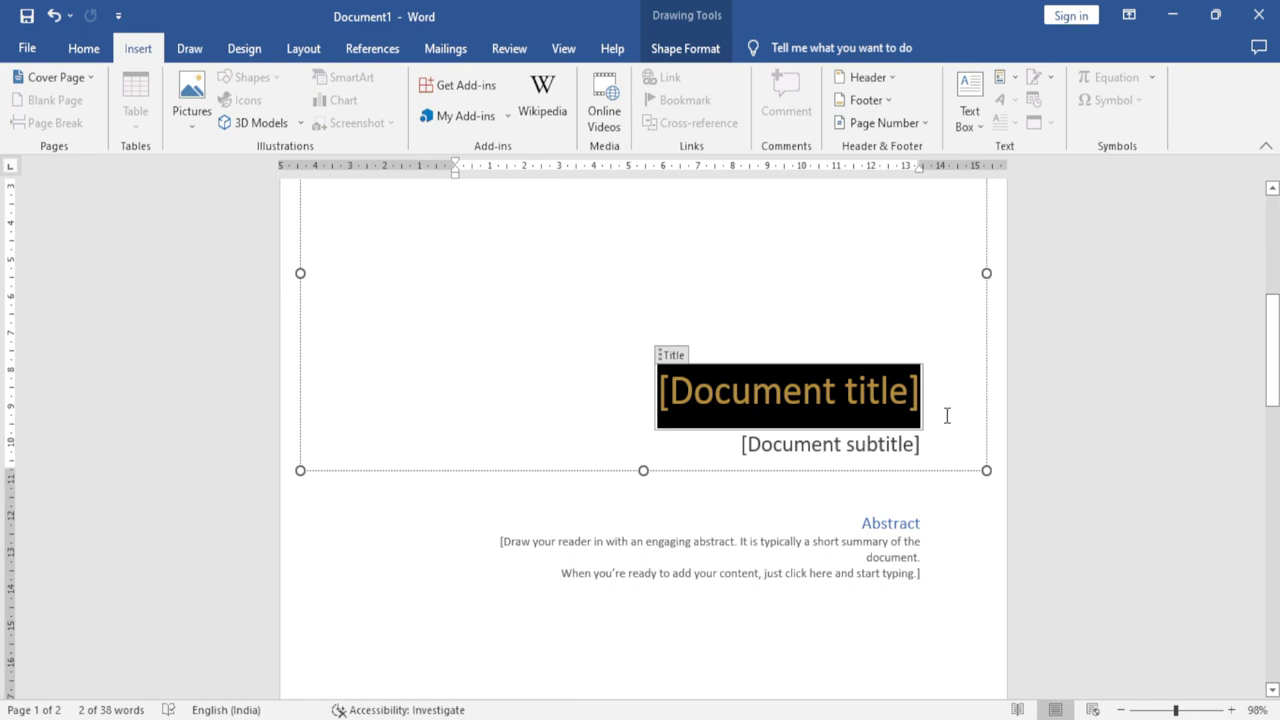
{"action": "type", "text": "EXCEL INFOTECH"}
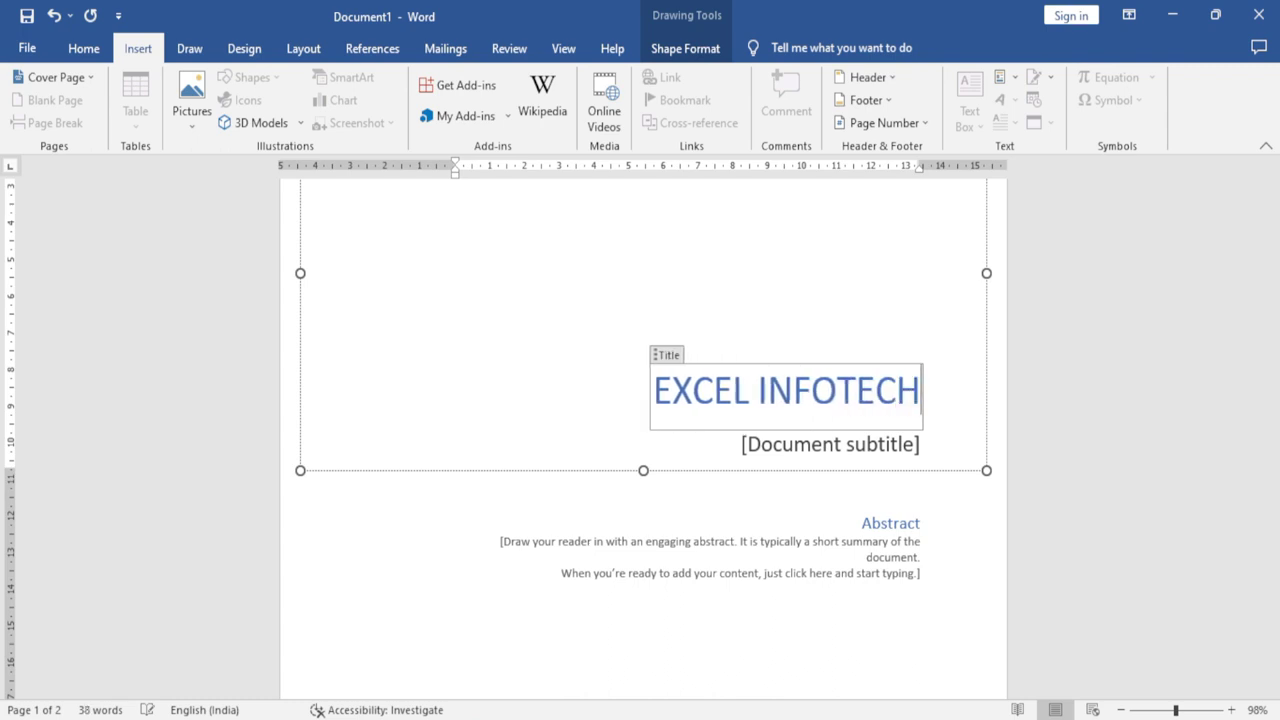
{"action": "left_click", "coordinate": [812, 449]}
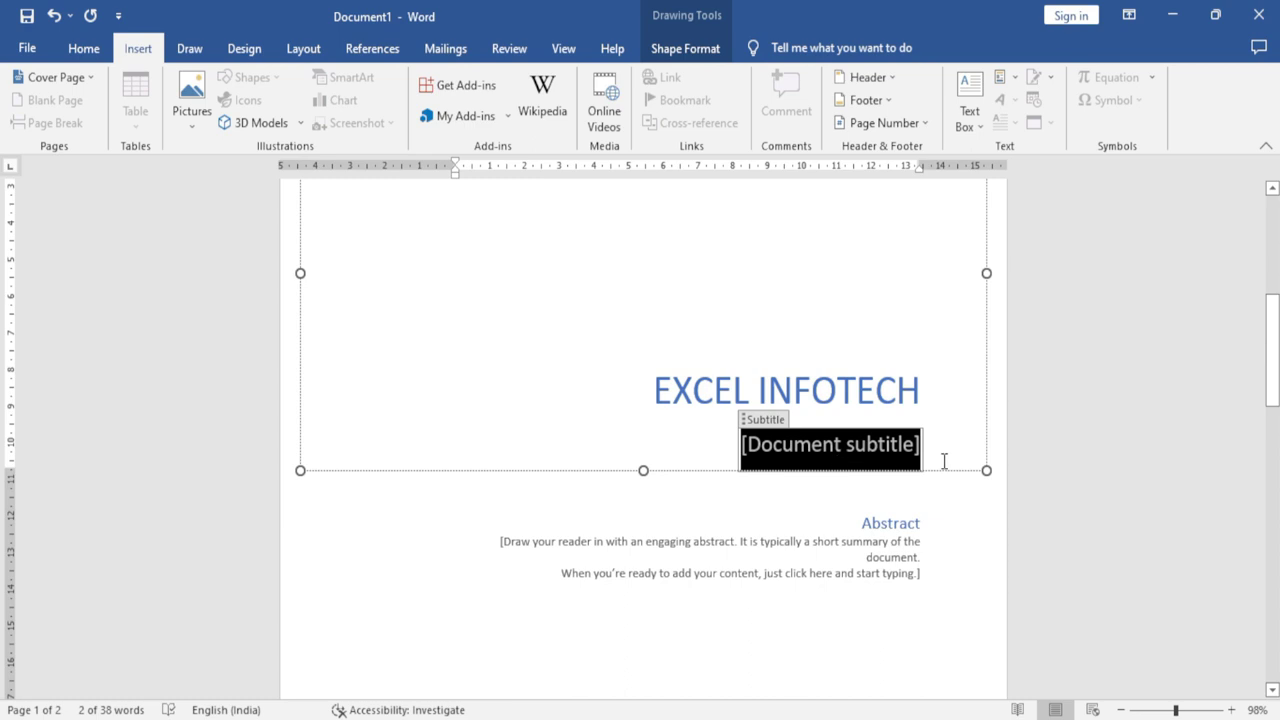
{"action": "type", "text": "Compu"}
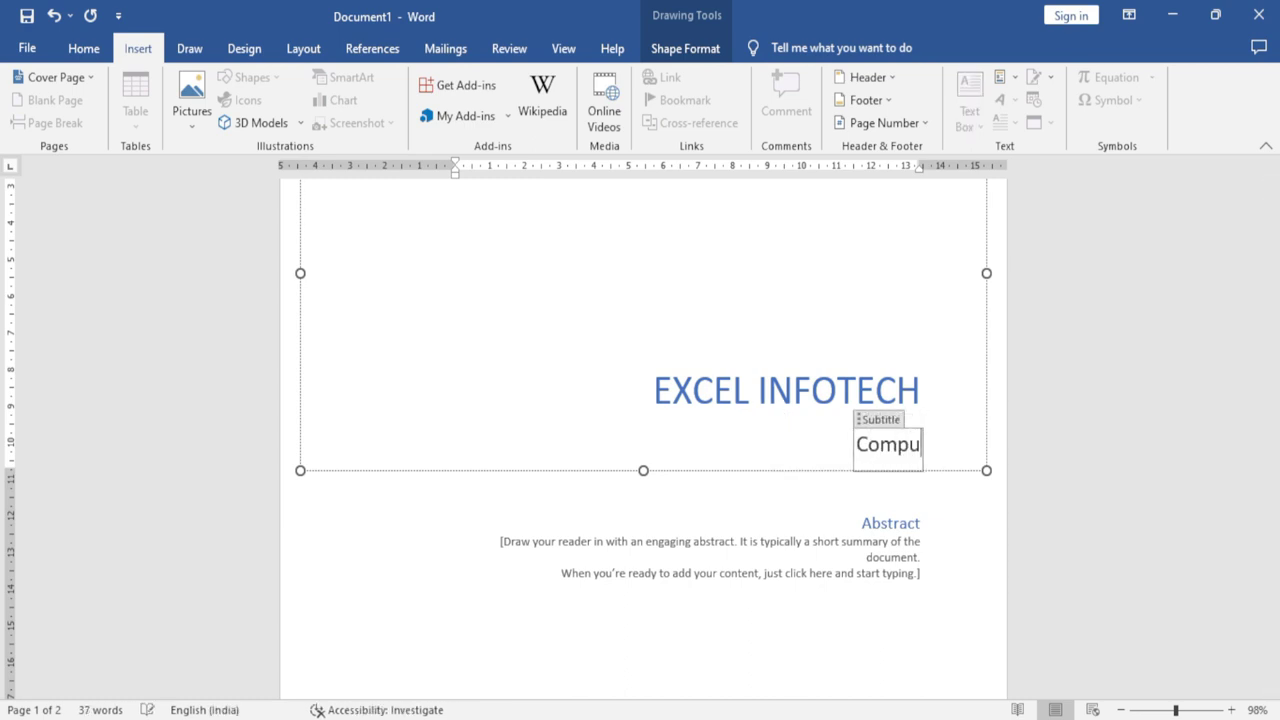
{"action": "type", "text": "ter Institute"}
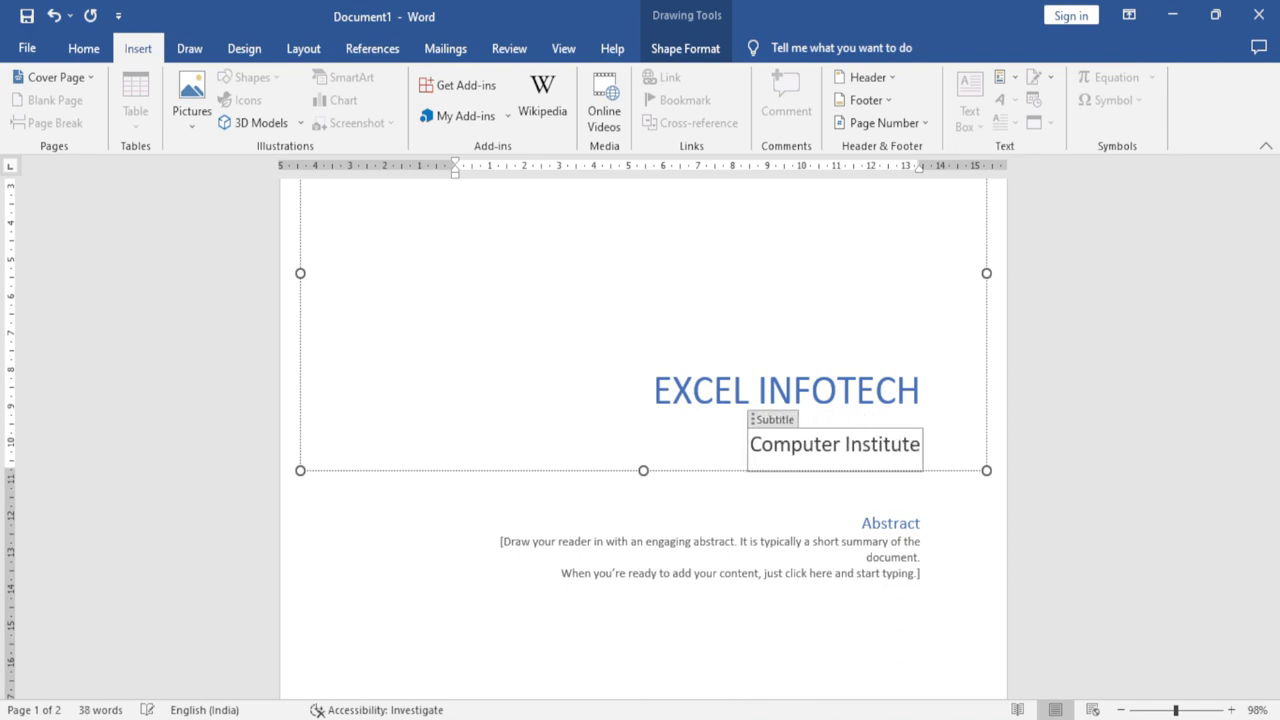
Replace the default author ADMIN on the cover with the author's full name
{"action": "left_click", "coordinate": [843, 573]}
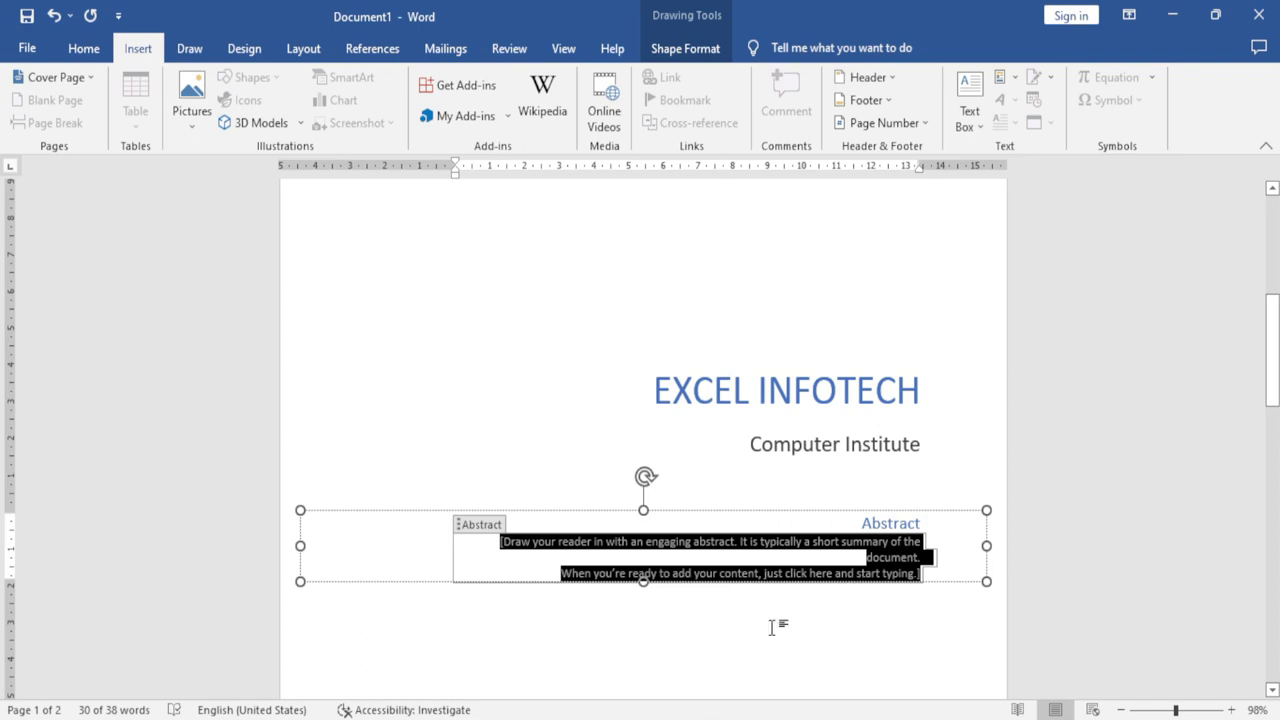
{"action": "scroll", "coordinate": [771, 627], "scroll_direction": "down", "scroll_amount": 3}
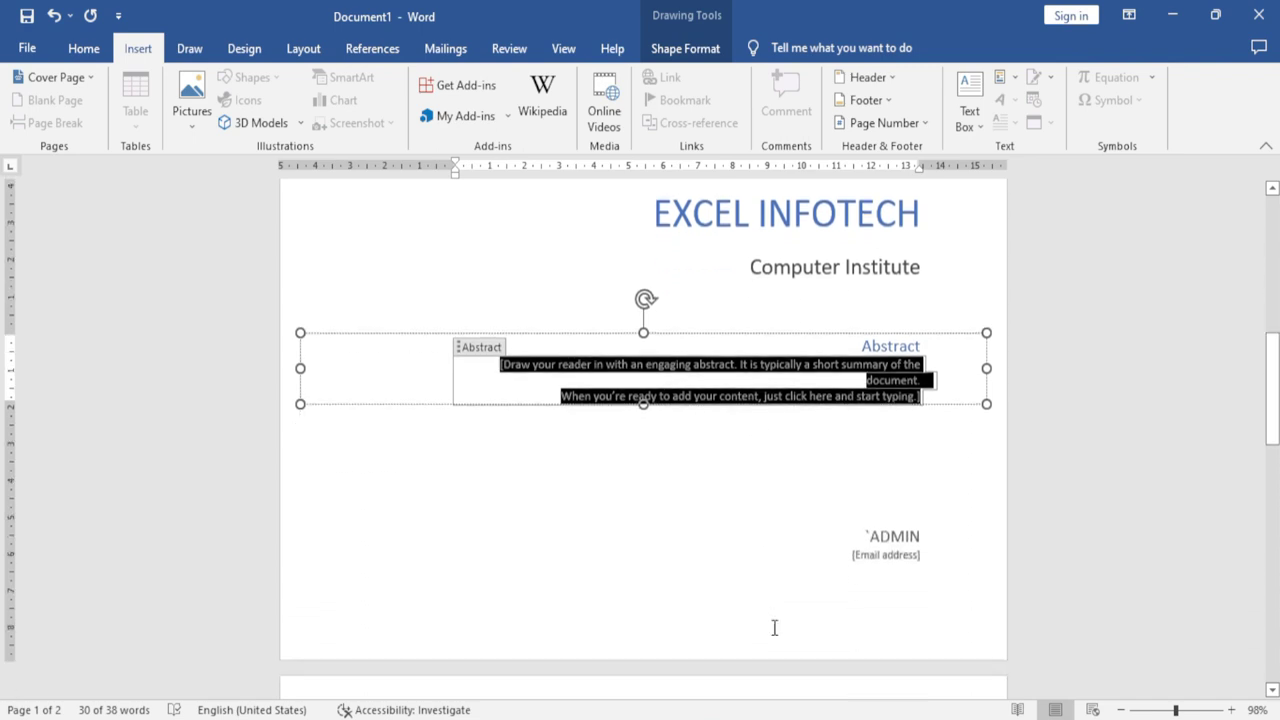
{"action": "left_click", "coordinate": [910, 540]}
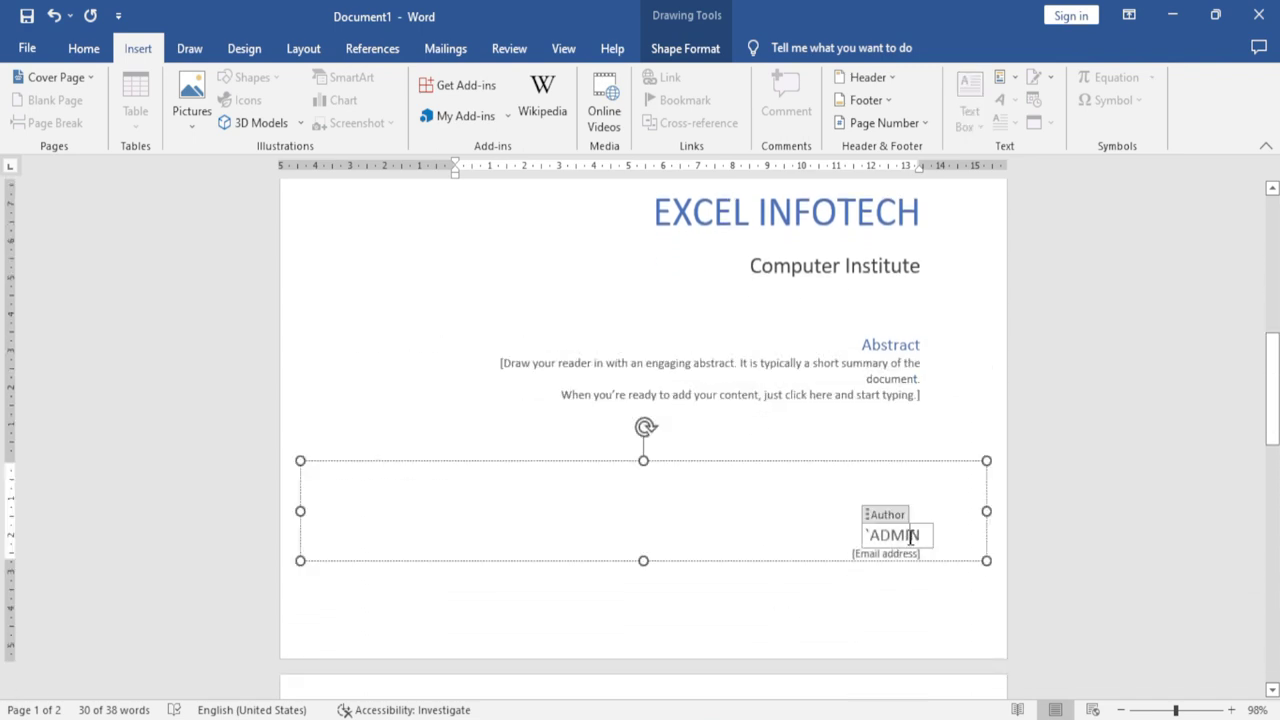
{"action": "double_click", "coordinate": [906, 535]}
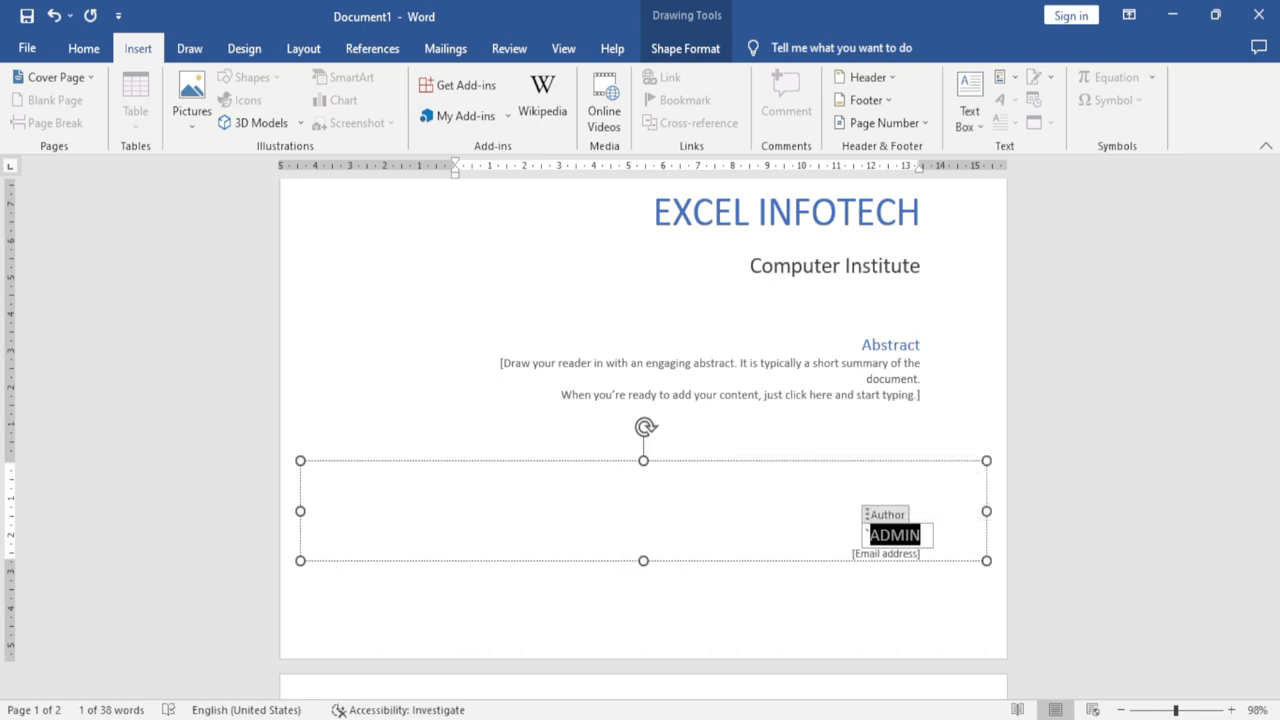
{"action": "key", "text": "BackSpace"}
{"action": "key", "text": "BackSpace"}
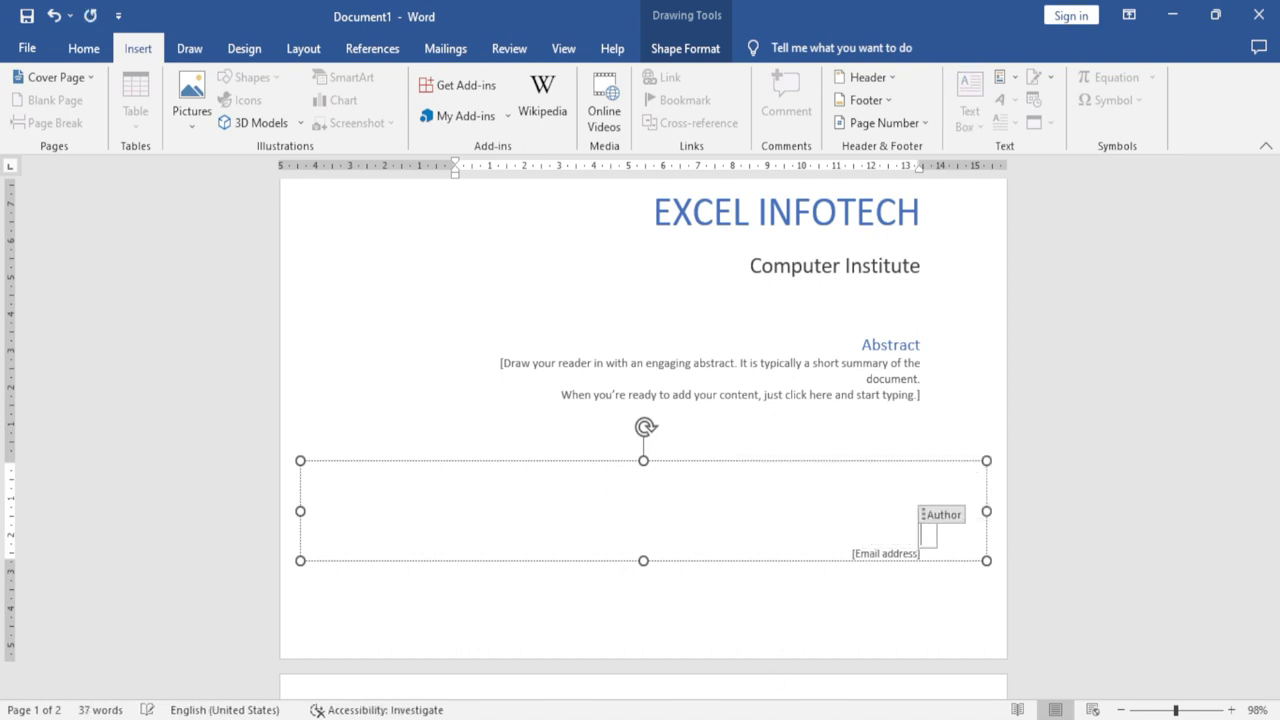
{"action": "type", "text": "Vinod Kumar "}
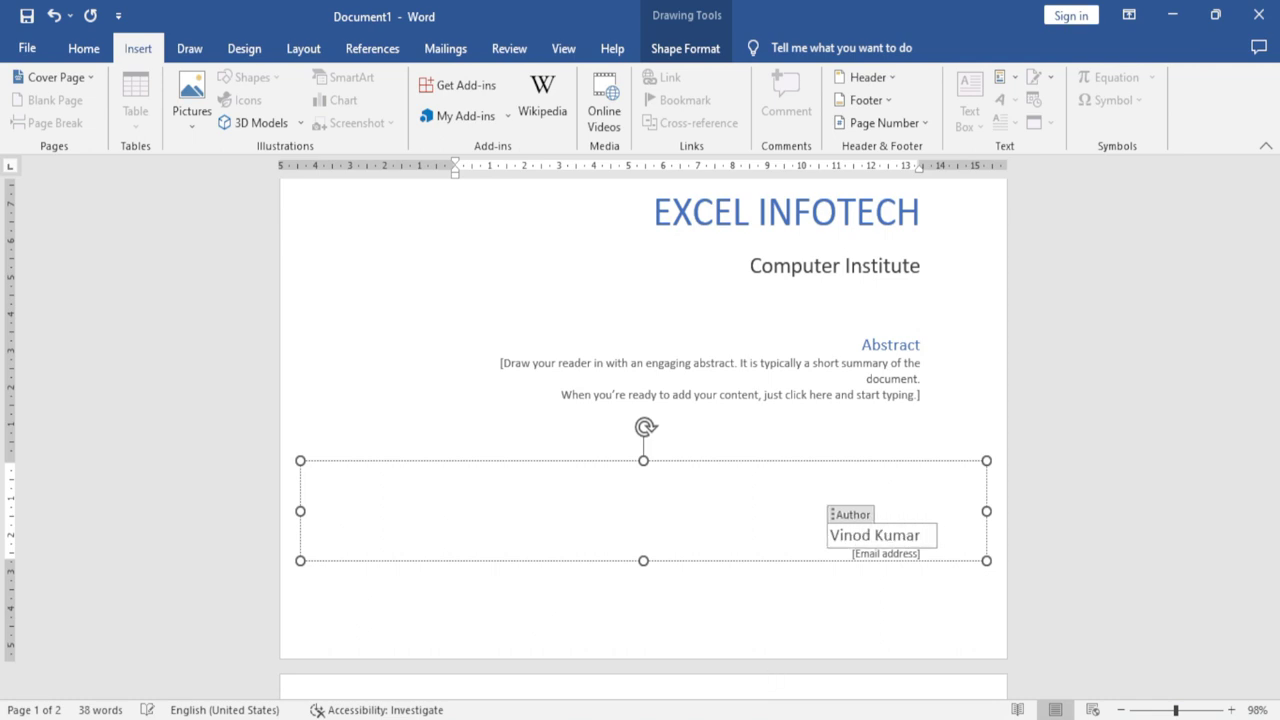
{"action": "type", "text": "Pandey"}
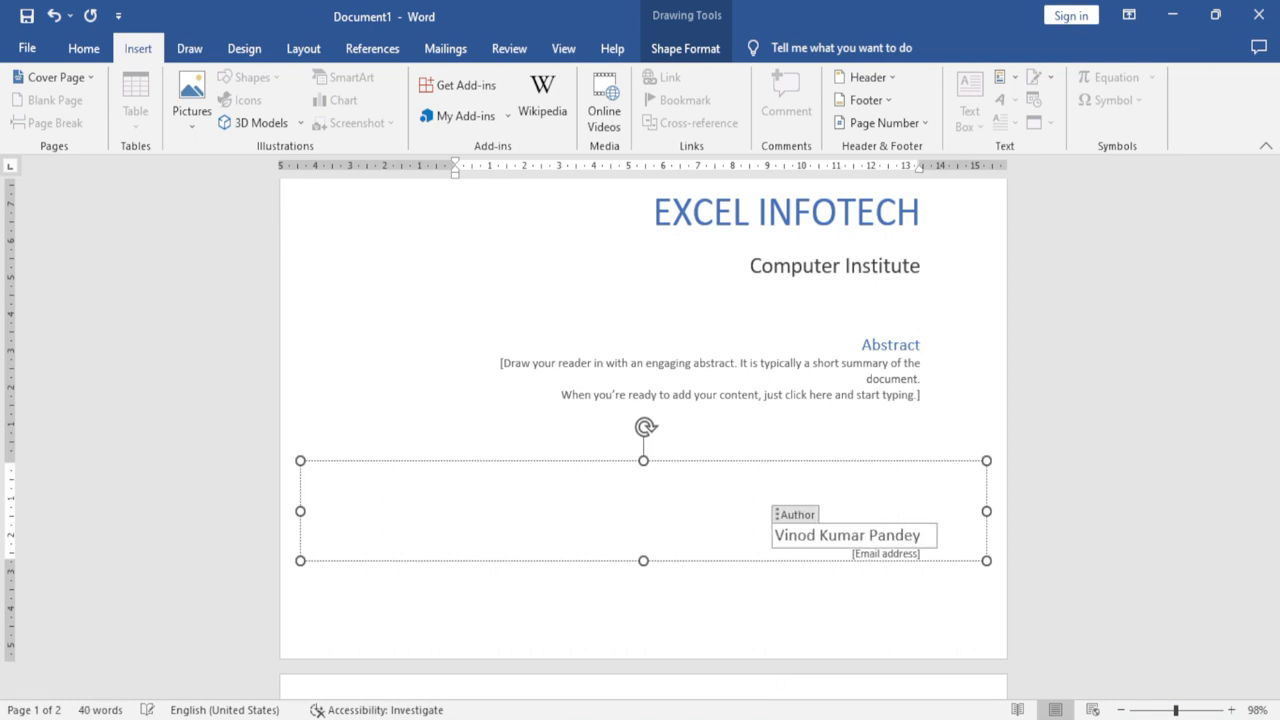
Fill the cover's e-mail placeholder with an e-mail address
{"action": "left_click", "coordinate": [886, 553]}
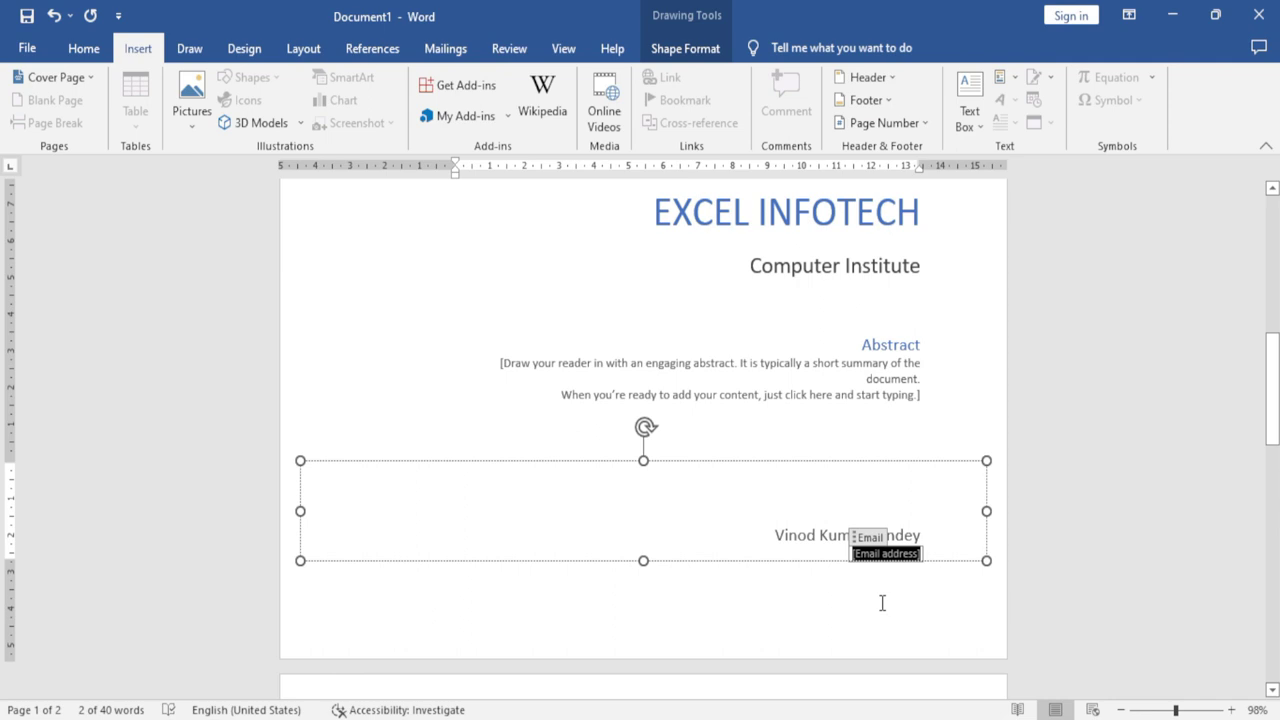
{"action": "type", "text": "xyz"}
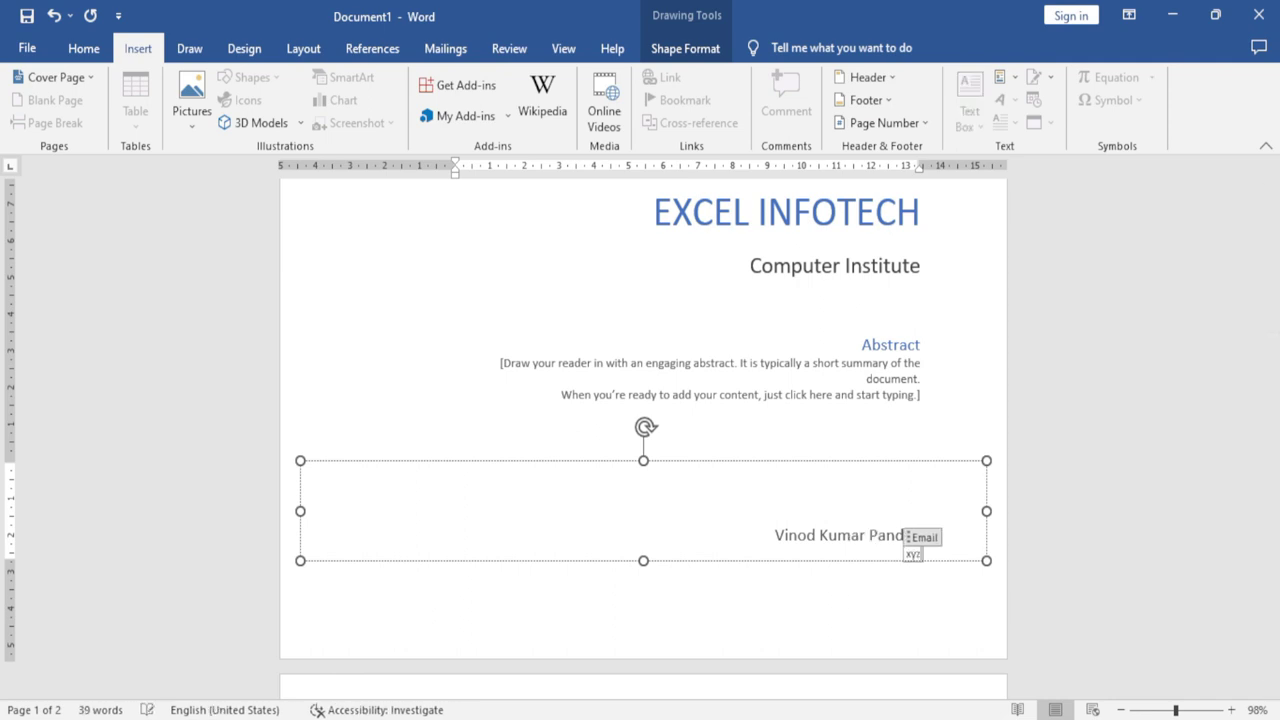
{"action": "type", "text": "@gmail.com"}
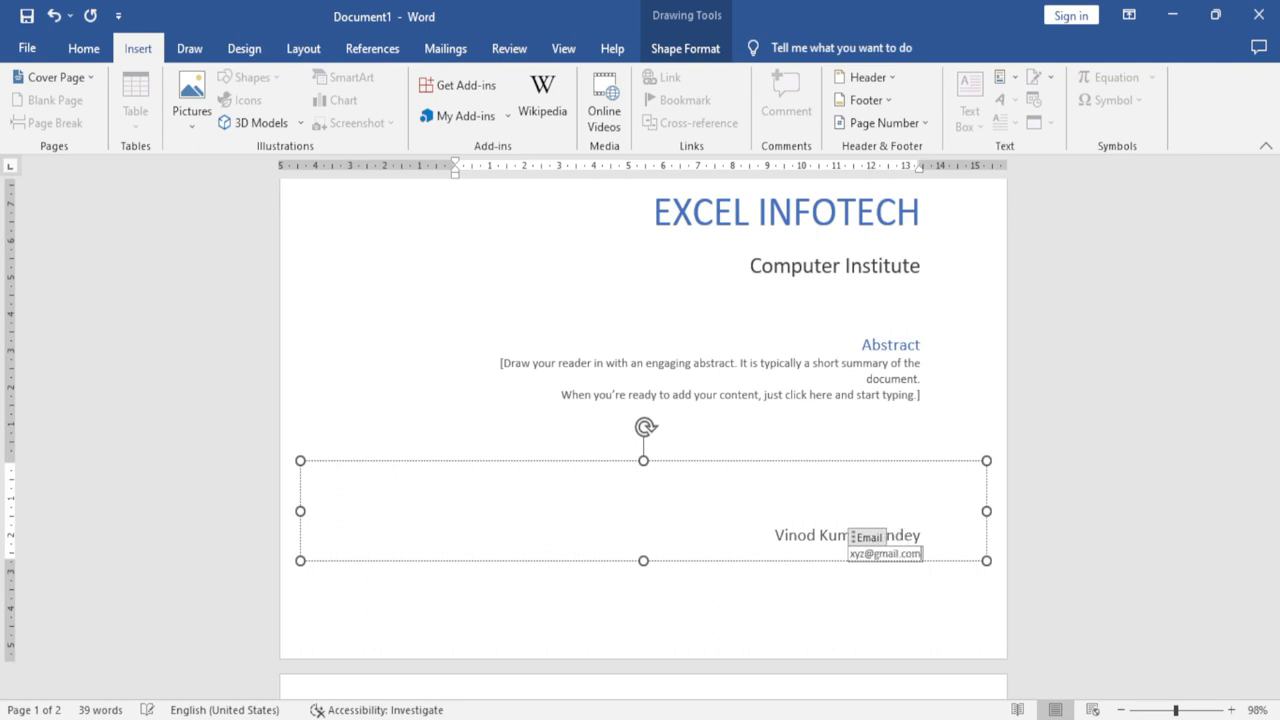
{"action": "left_click", "coordinate": [434, 401]}
{"action": "scroll", "coordinate": [286, 677], "scroll_direction": "up", "scroll_amount": 2}
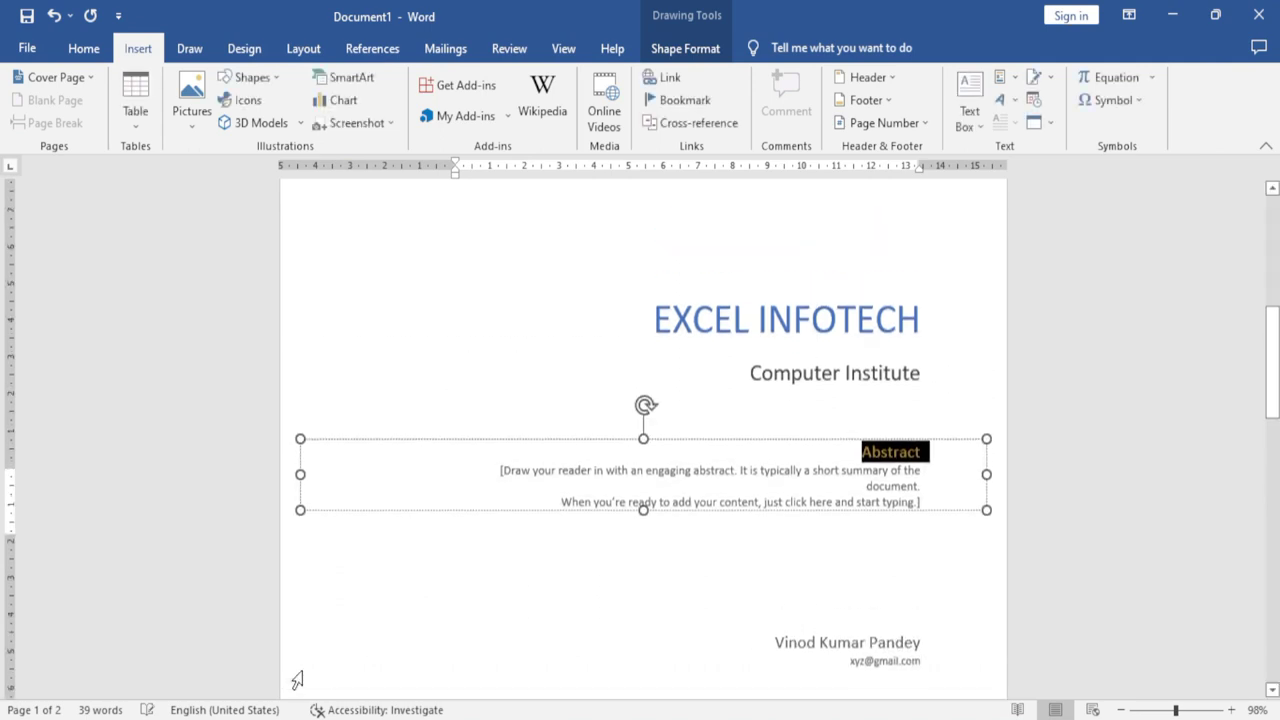
{"action": "scroll", "coordinate": [398, 588], "scroll_direction": "up", "scroll_amount": 3}
{"action": "scroll", "coordinate": [390, 620], "scroll_direction": "up", "scroll_amount": 2}
{"action": "scroll", "coordinate": [420, 610], "scroll_direction": "up", "scroll_amount": 3}
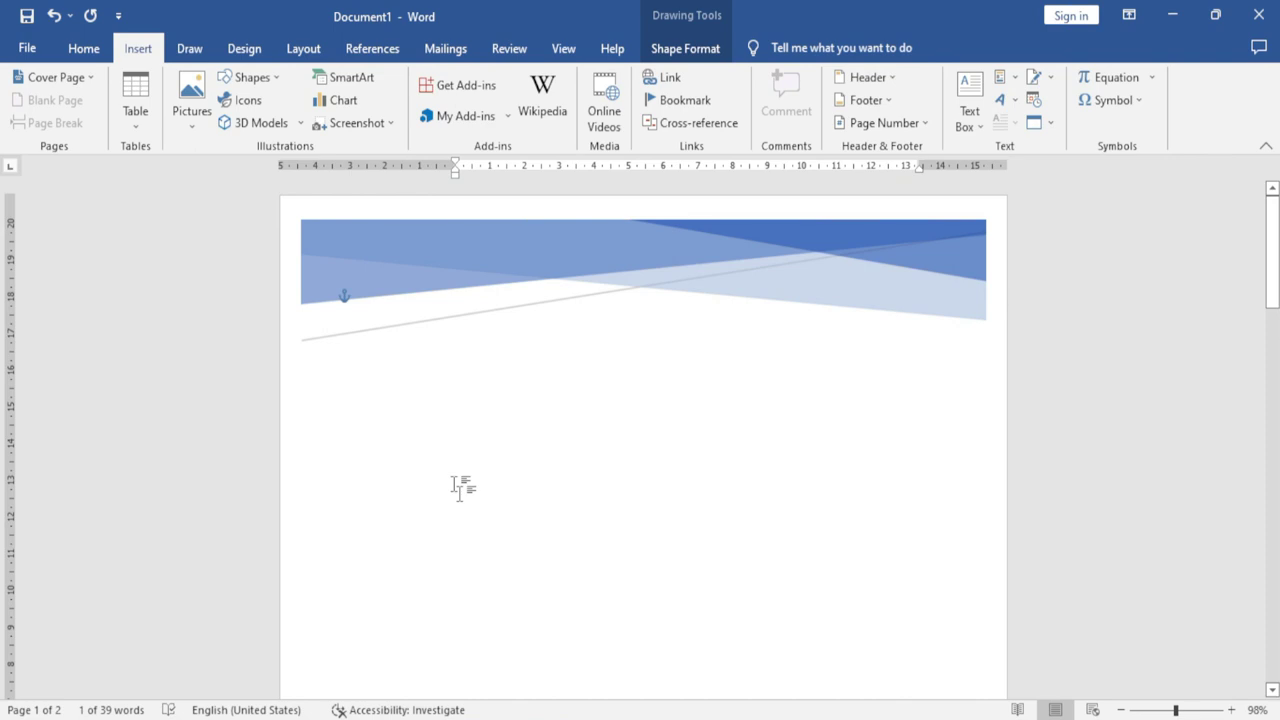
{"action": "left_click", "coordinate": [429, 247]}
{"action": "left_click", "coordinate": [366, 121]}
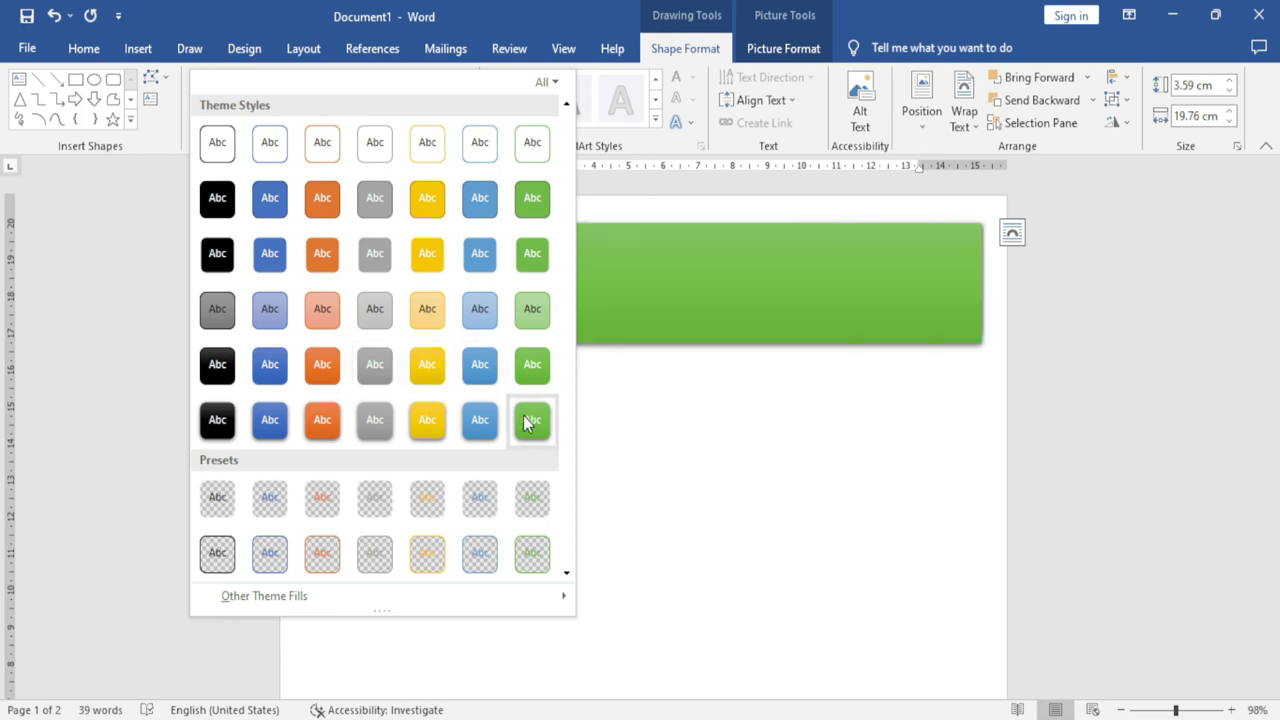
{"action": "left_click", "coordinate": [654, 425]}
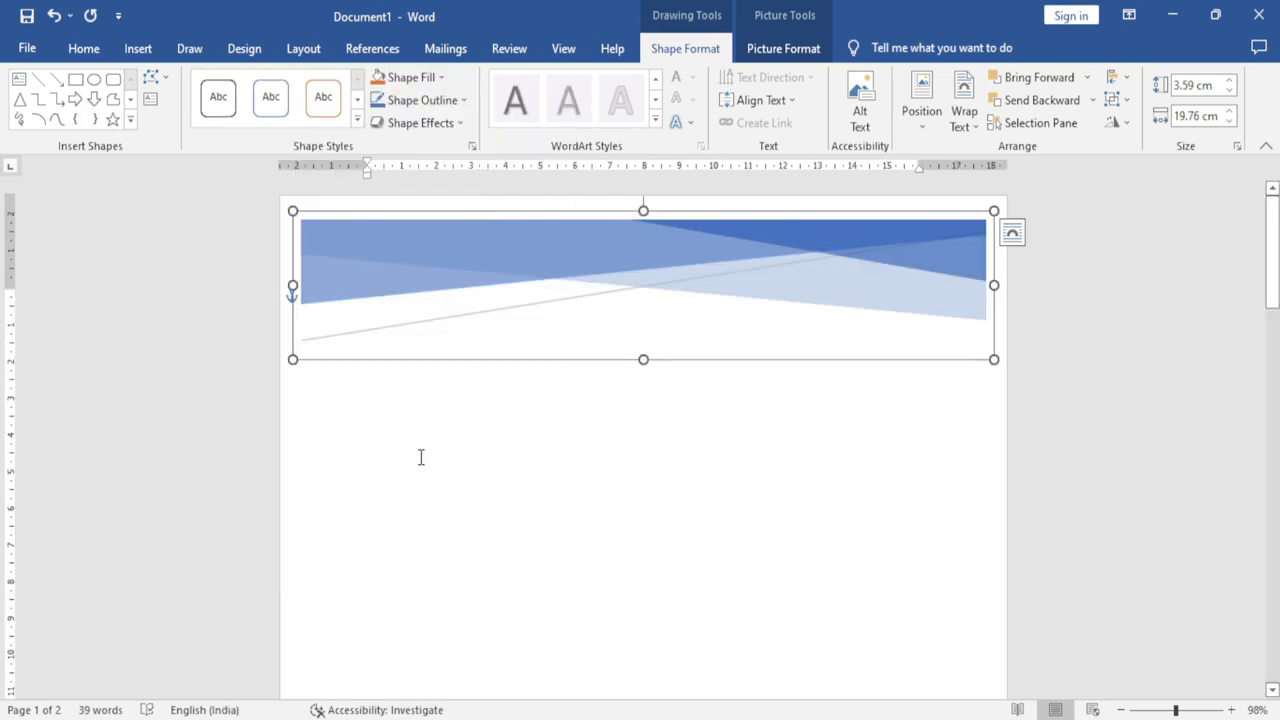
{"action": "scroll", "coordinate": [421, 457], "scroll_direction": "down", "scroll_amount": 3}
{"action": "scroll", "coordinate": [491, 531], "scroll_direction": "down", "scroll_amount": 4}
{"action": "scroll", "coordinate": [491, 531], "scroll_direction": "down", "scroll_amount": 4}
{"action": "scroll", "coordinate": [503, 520], "scroll_direction": "down", "scroll_amount": 4}
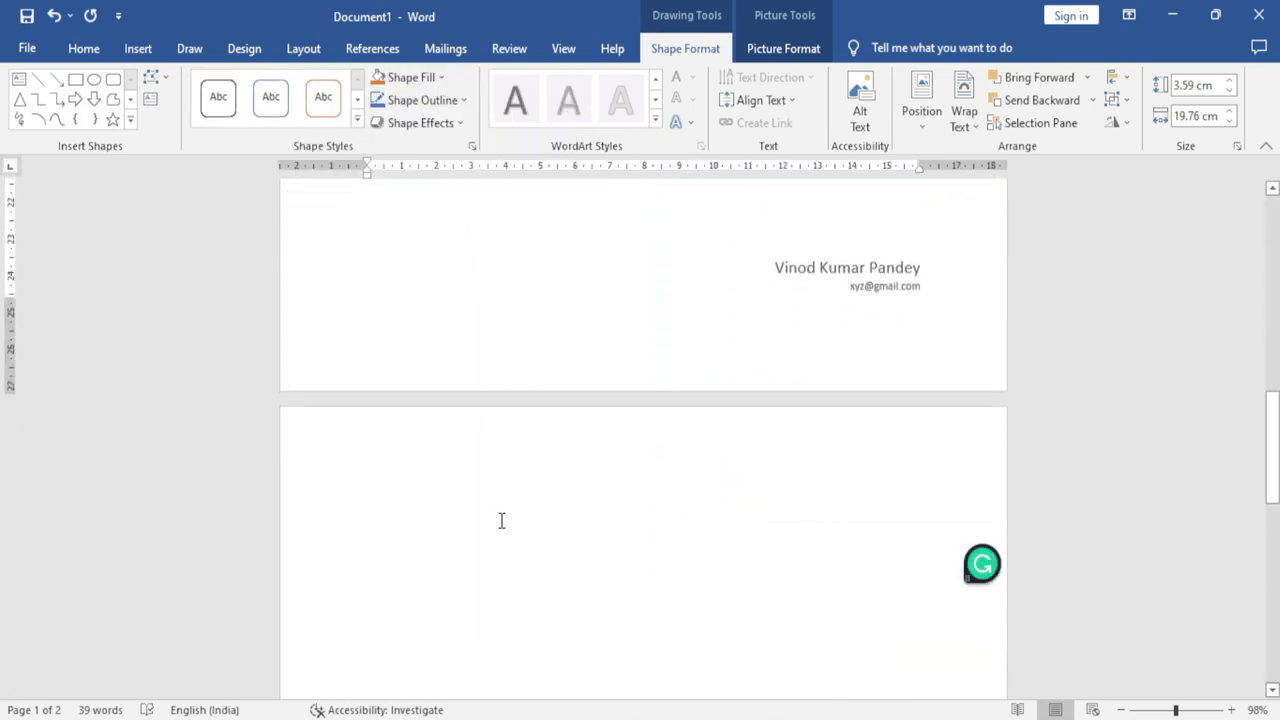
{"action": "scroll", "coordinate": [502, 520], "scroll_direction": "down", "scroll_amount": 3}
{"action": "scroll", "coordinate": [500, 520], "scroll_direction": "up", "scroll_amount": 5}
{"action": "scroll", "coordinate": [495, 525], "scroll_direction": "up", "scroll_amount": 4}
{"action": "scroll", "coordinate": [491, 529], "scroll_direction": "up", "scroll_amount": 2}
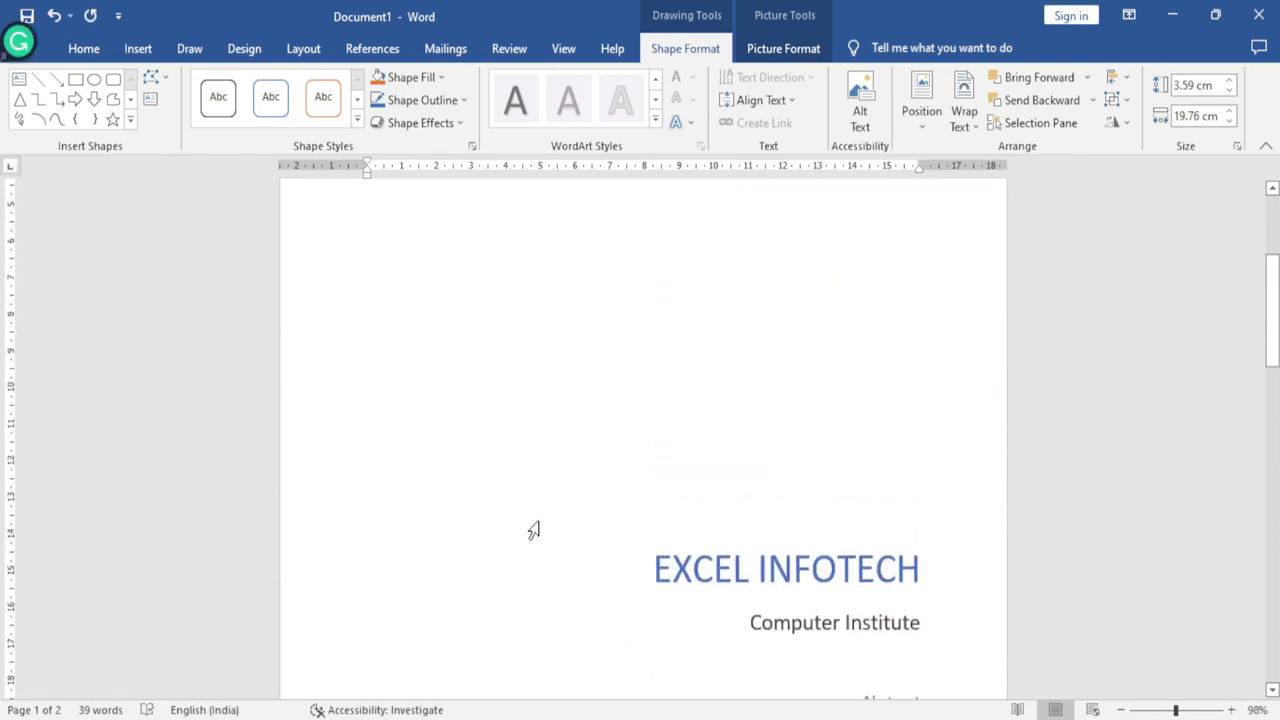
{"action": "scroll", "coordinate": [533, 530], "scroll_direction": "up", "scroll_amount": 5}
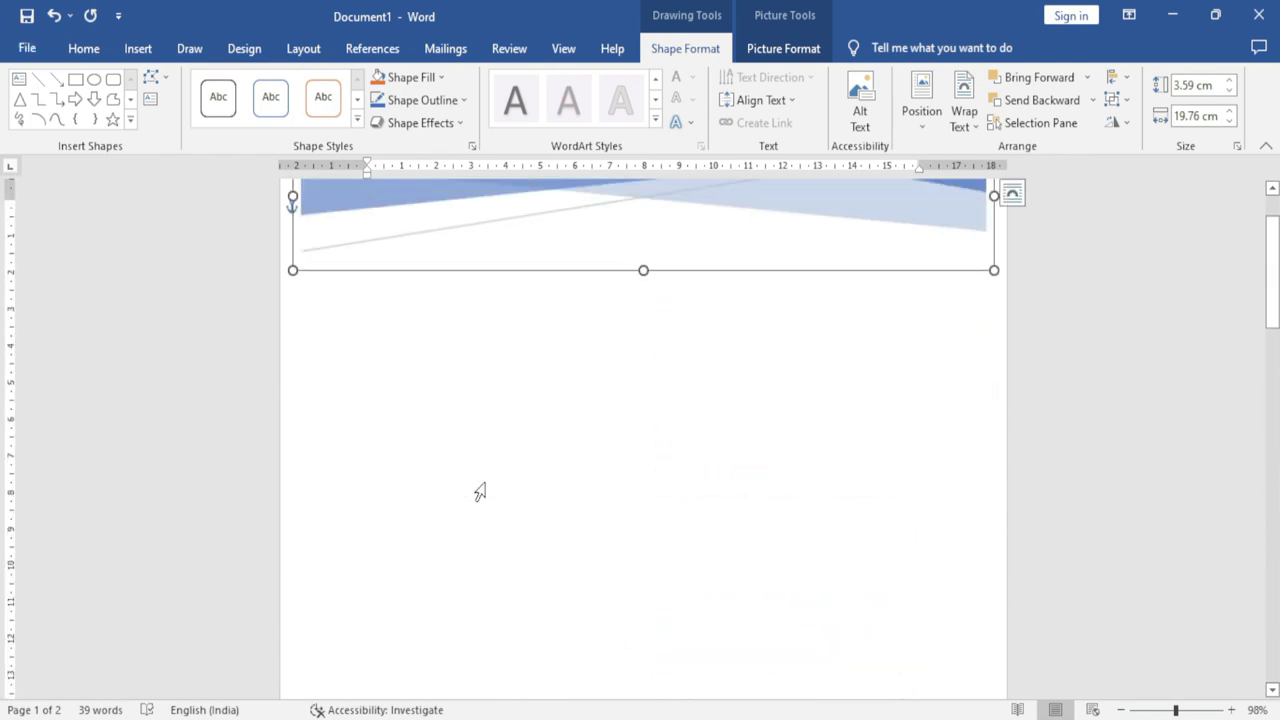
{"action": "left_click", "coordinate": [146, 50]}
Remove the current cover page, then start a new blank document, Document2
{"action": "left_click", "coordinate": [90, 79]}
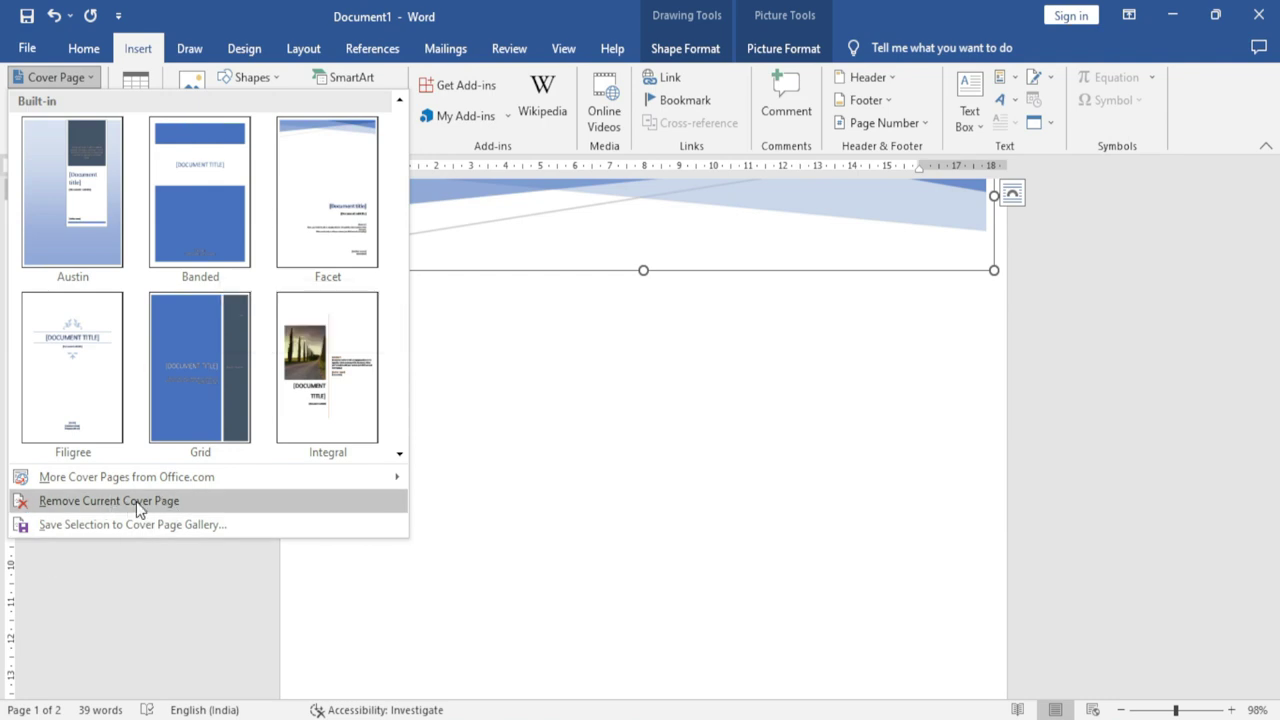
{"action": "left_click", "coordinate": [164, 505]}
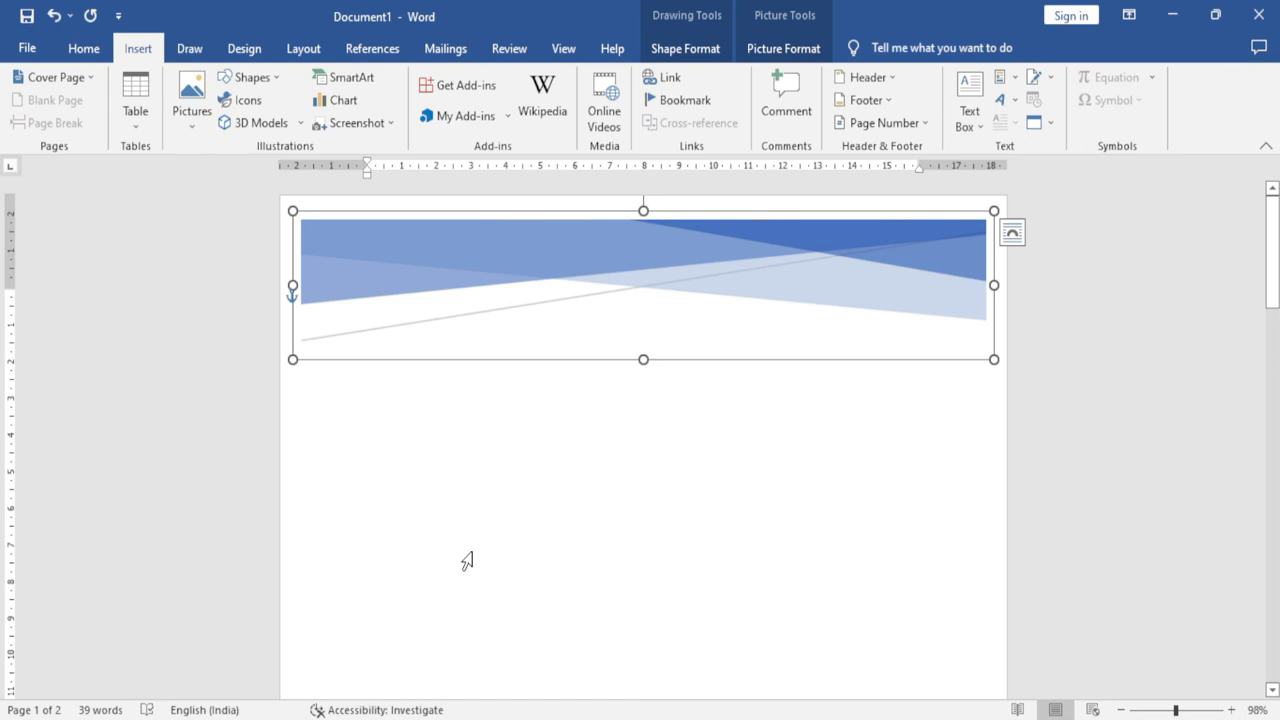
{"action": "left_click", "coordinate": [56, 77]}
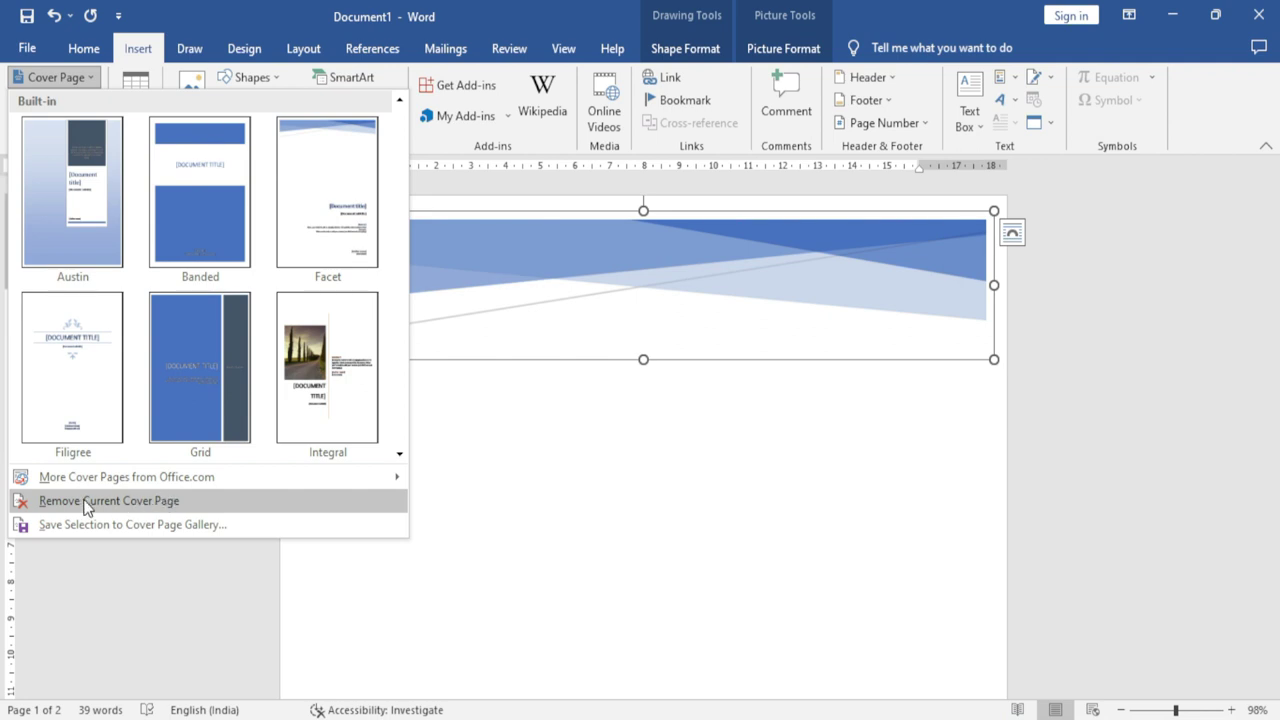
{"action": "left_click", "coordinate": [689, 499]}
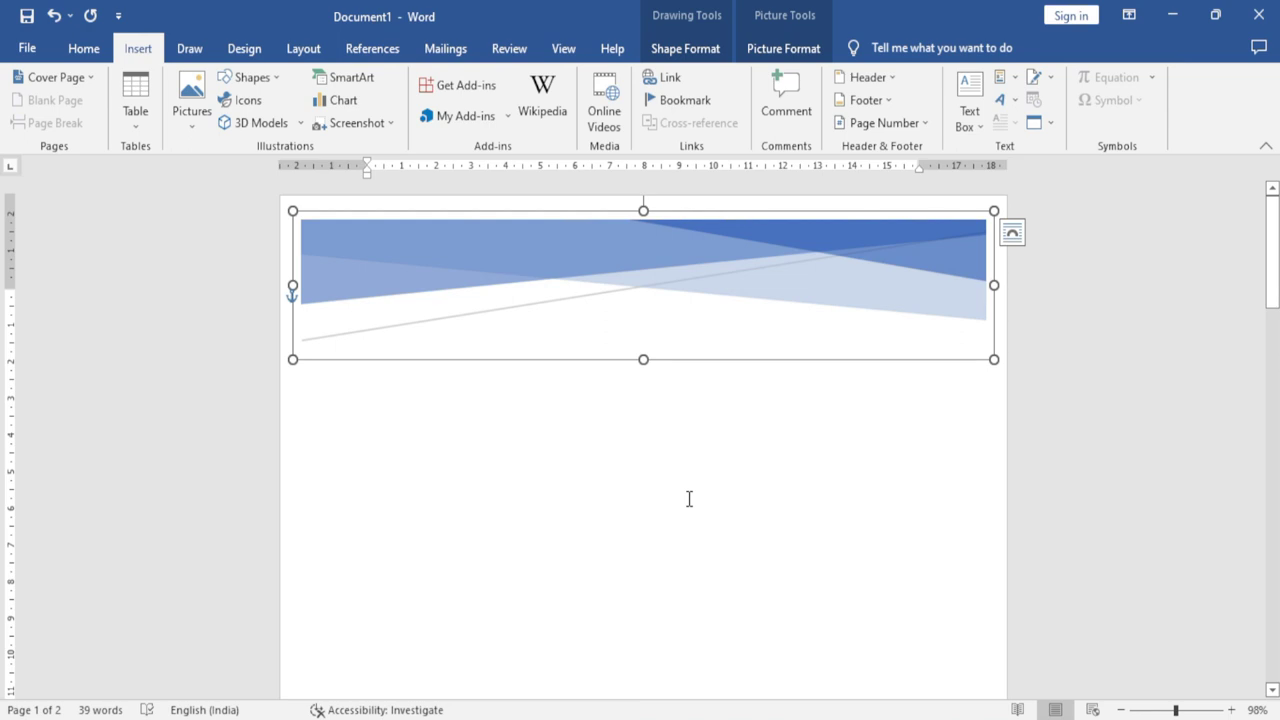
{"action": "key", "text": "ctrl+n"}
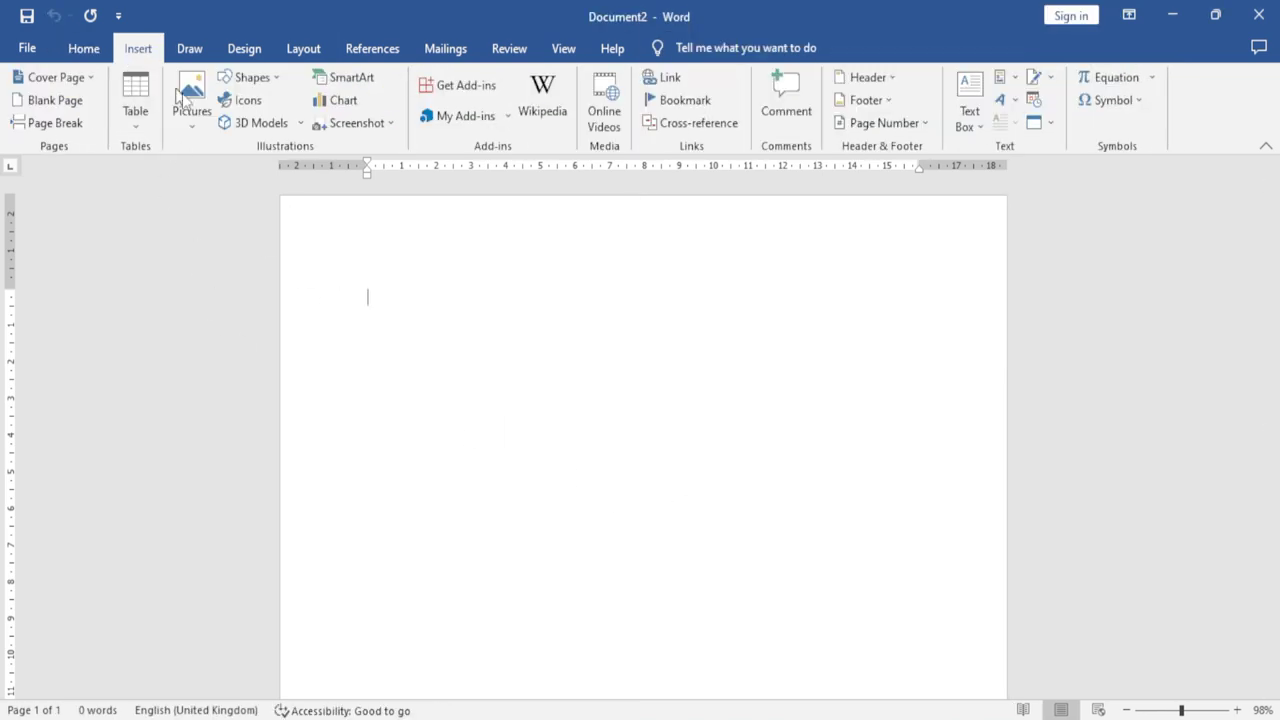
Draw a tall blue filled rectangle near the top left of Document2's page
{"action": "left_click", "coordinate": [262, 80]}
{"action": "left_click", "coordinate": [284, 120]}
{"action": "left_click_drag", "start_coordinate": [335, 286], "coordinate": [619, 700]}
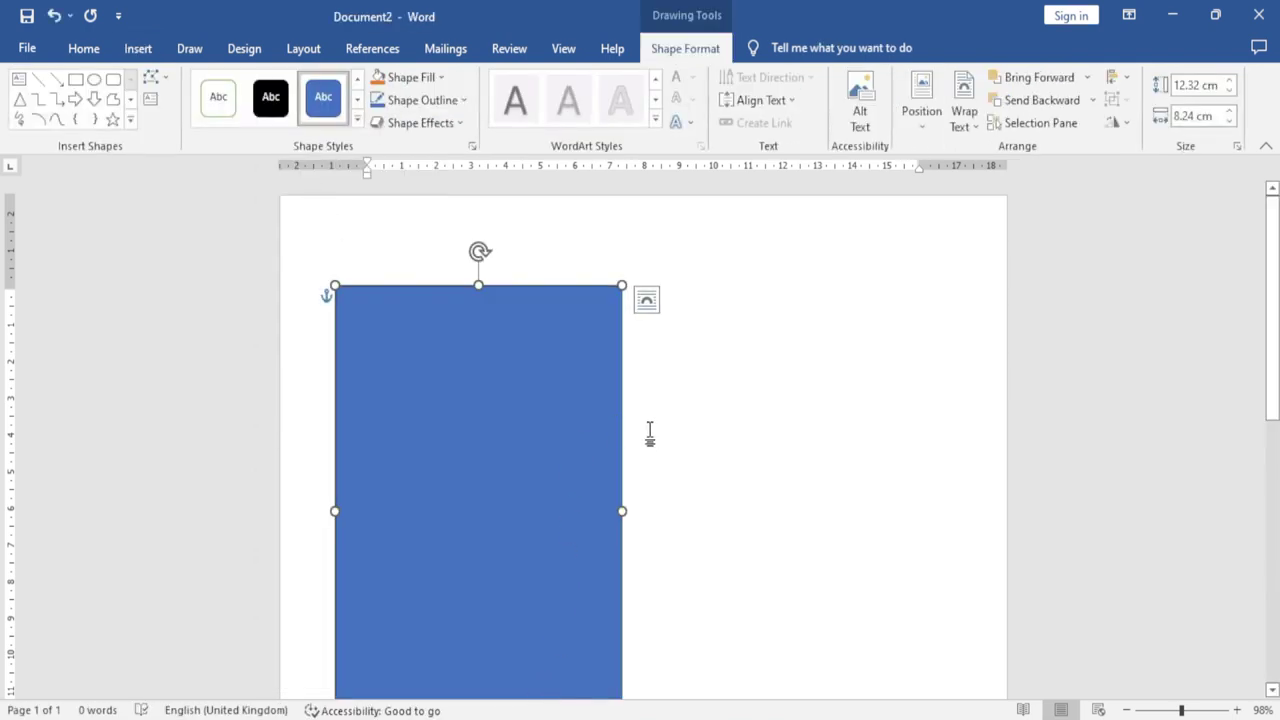
{"action": "scroll", "coordinate": [649, 432], "scroll_direction": "down", "scroll_amount": 3}
{"action": "scroll", "coordinate": [649, 432], "scroll_direction": "up", "scroll_amount": 3}
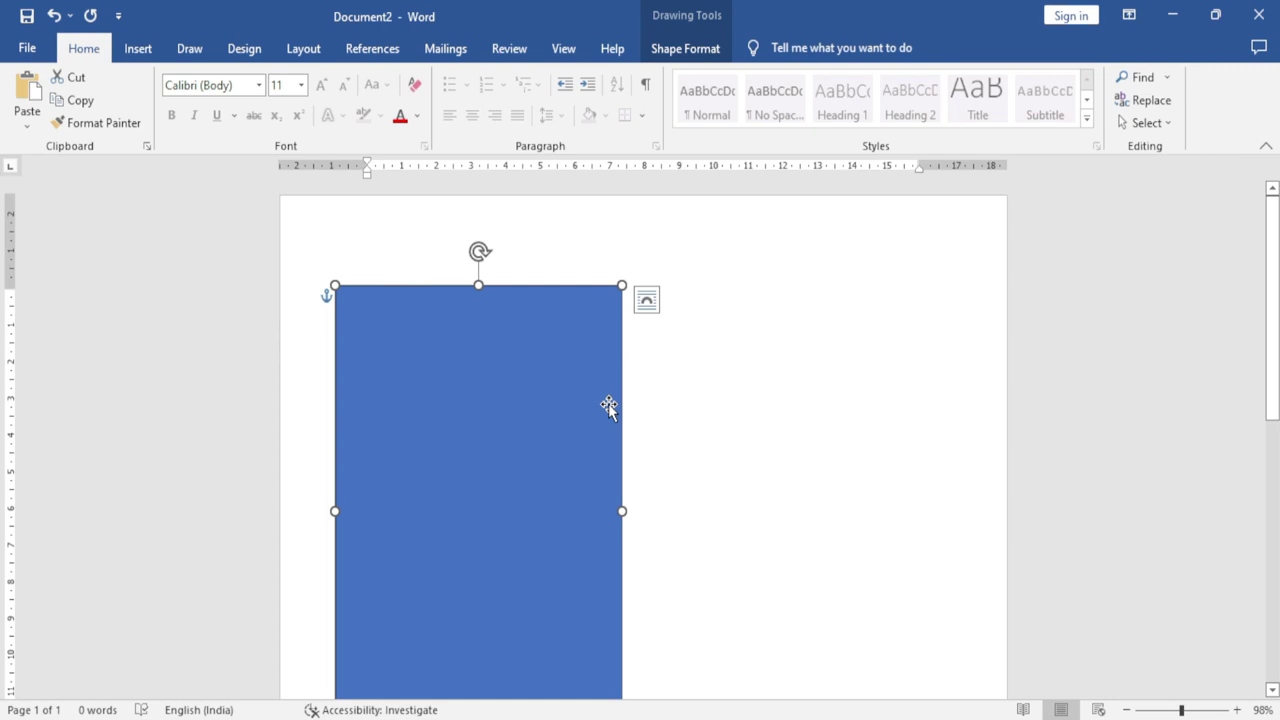
{"action": "scroll", "coordinate": [608, 403], "scroll_direction": "down", "scroll_amount": 2}
{"action": "scroll", "coordinate": [608, 403], "scroll_direction": "down", "scroll_amount": 2}
{"action": "scroll", "coordinate": [607, 403], "scroll_direction": "up", "scroll_amount": 3}
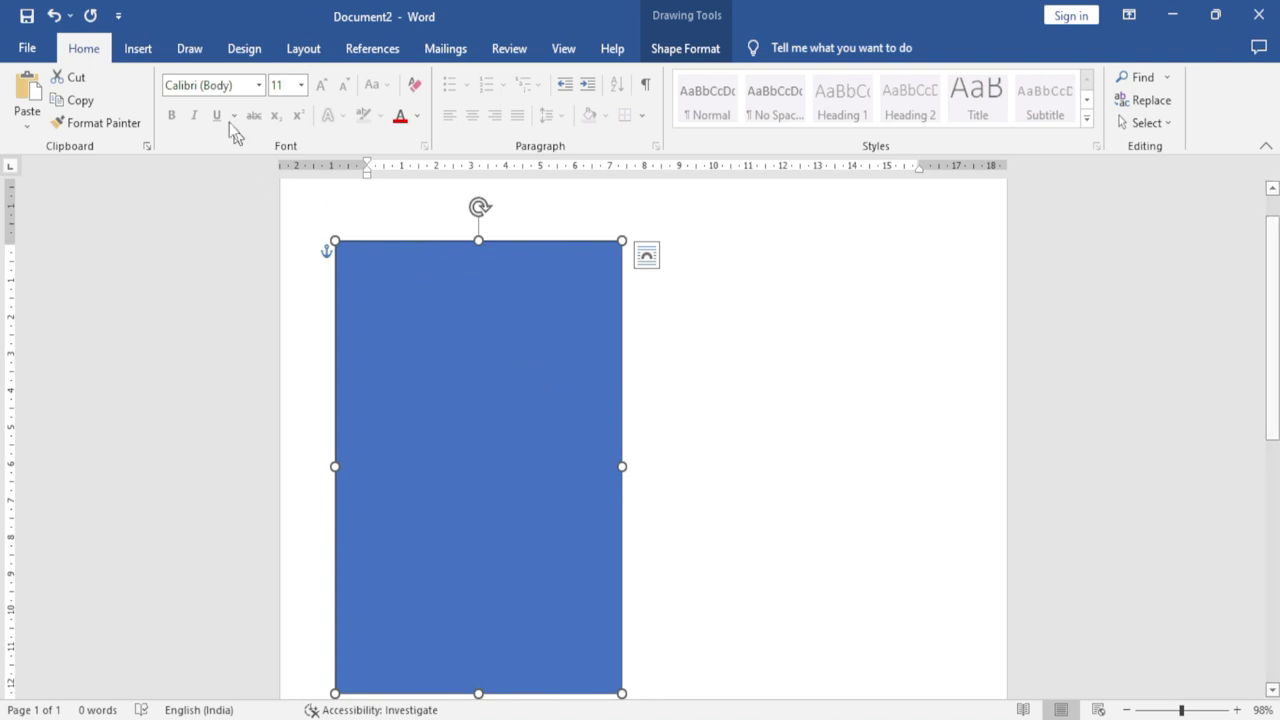
{"action": "left_click", "coordinate": [139, 50]}
{"action": "left_click", "coordinate": [57, 77]}
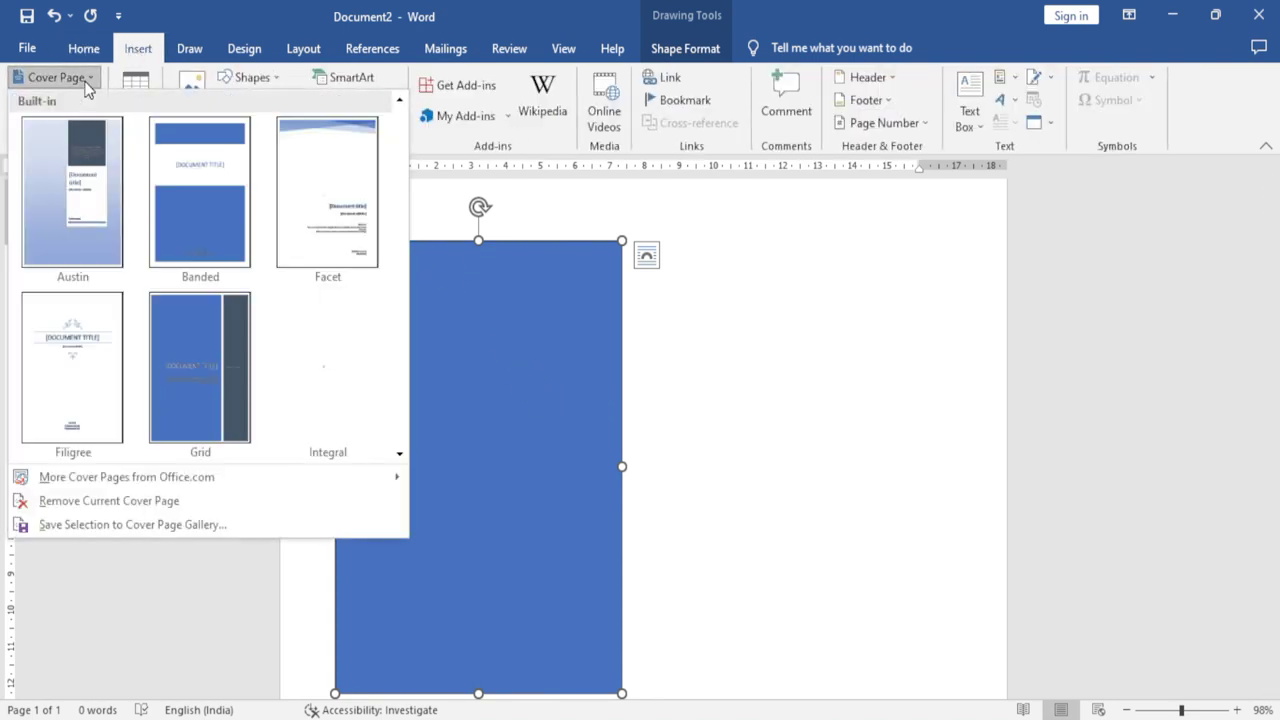
Save the rectangle to the Cover Page gallery as a building block named 'Excel Infotech'
{"action": "left_click", "coordinate": [148, 525]}
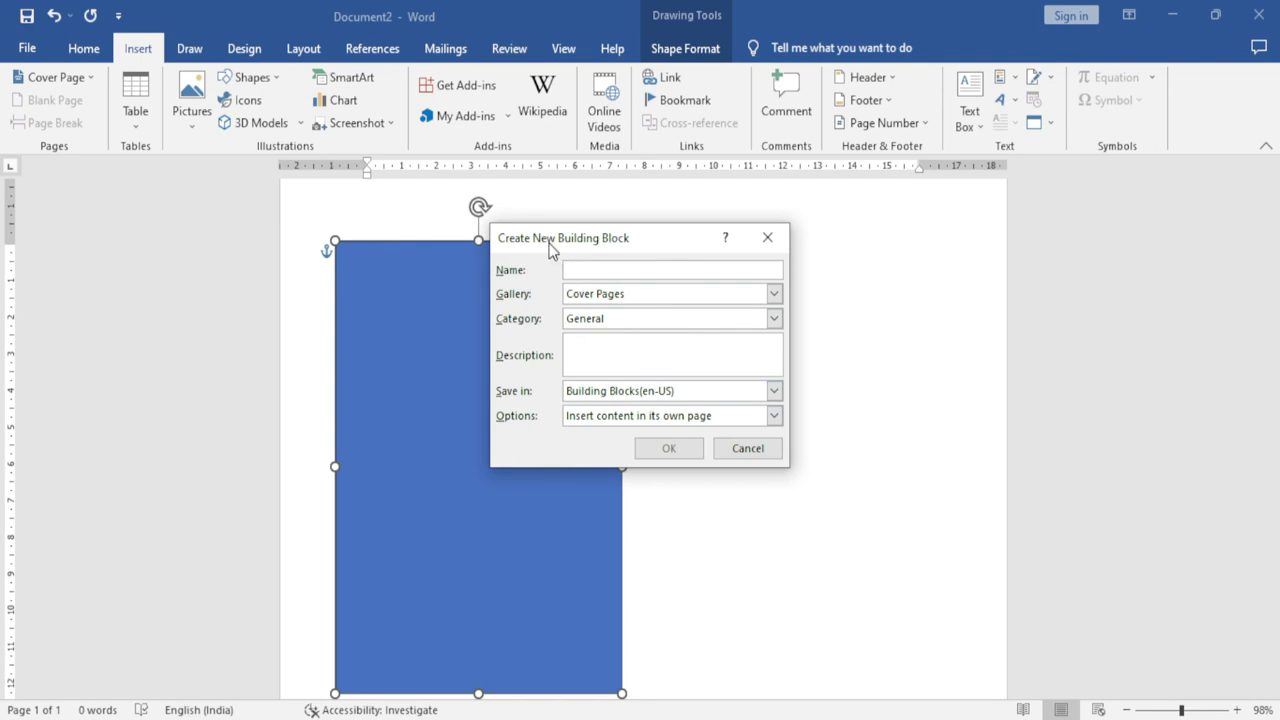
{"action": "left_click_drag", "start_coordinate": [551, 244], "coordinate": [662, 344]}
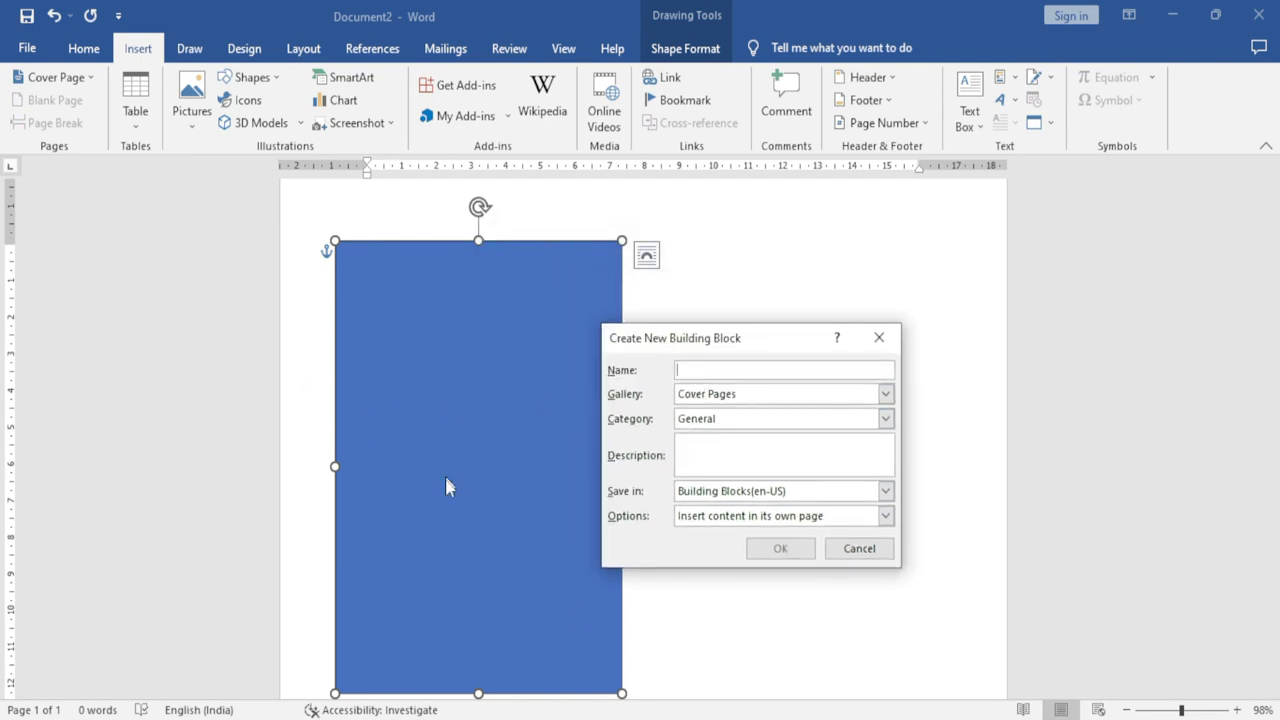
{"action": "type", "text": "Excel Infotech"}
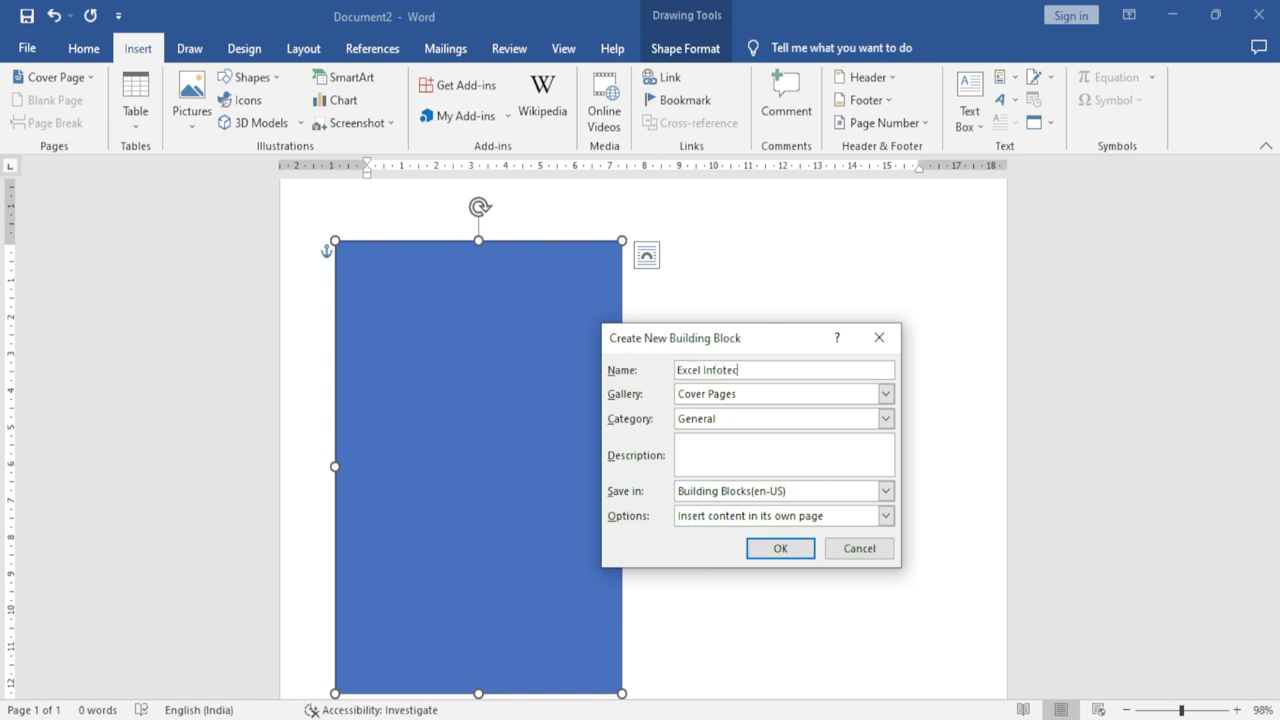
{"action": "left_click", "coordinate": [785, 548]}
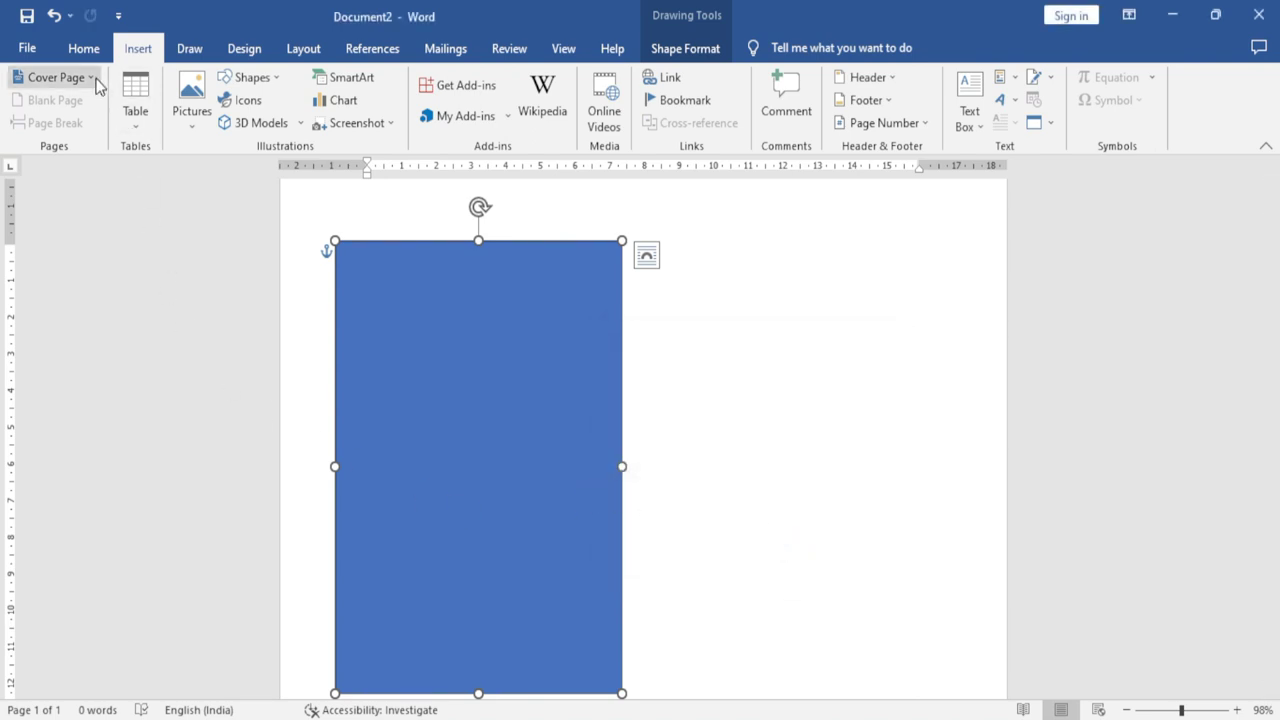
Insert the custom Excel Infotech cover page from the gallery's General section
{"action": "left_click", "coordinate": [95, 78]}
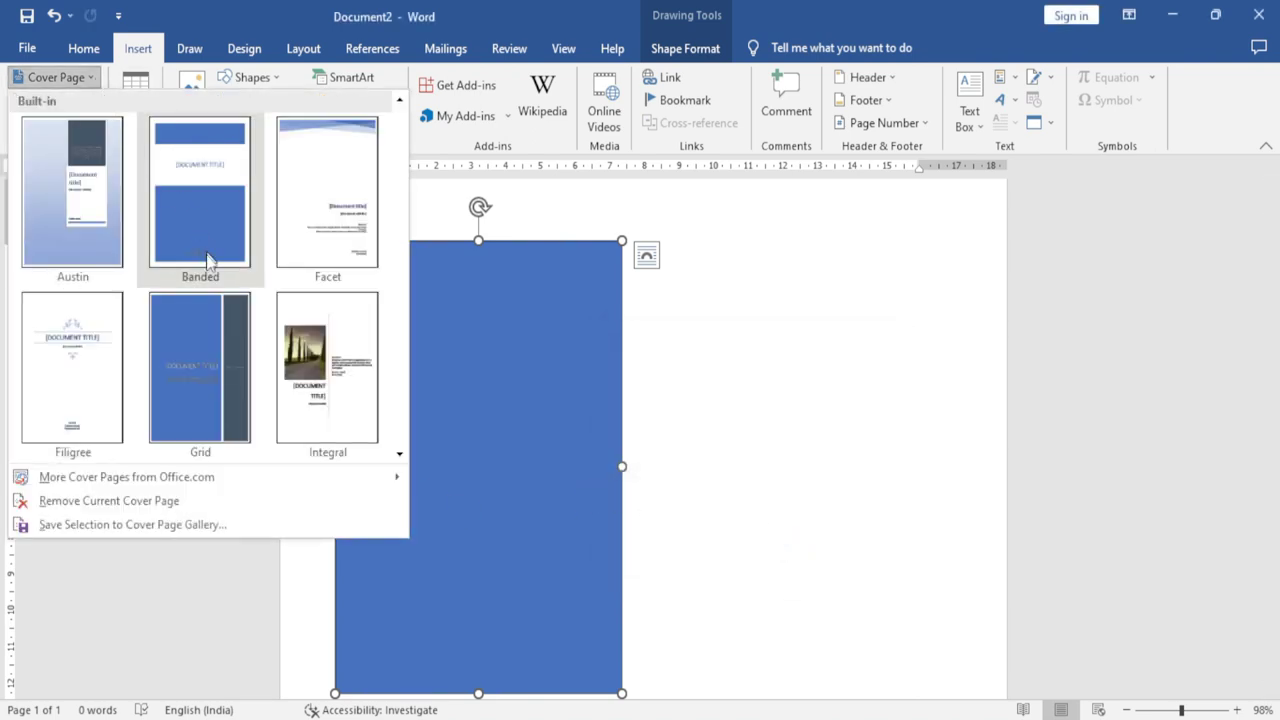
{"action": "scroll", "coordinate": [187, 392], "scroll_direction": "down", "scroll_amount": 10}
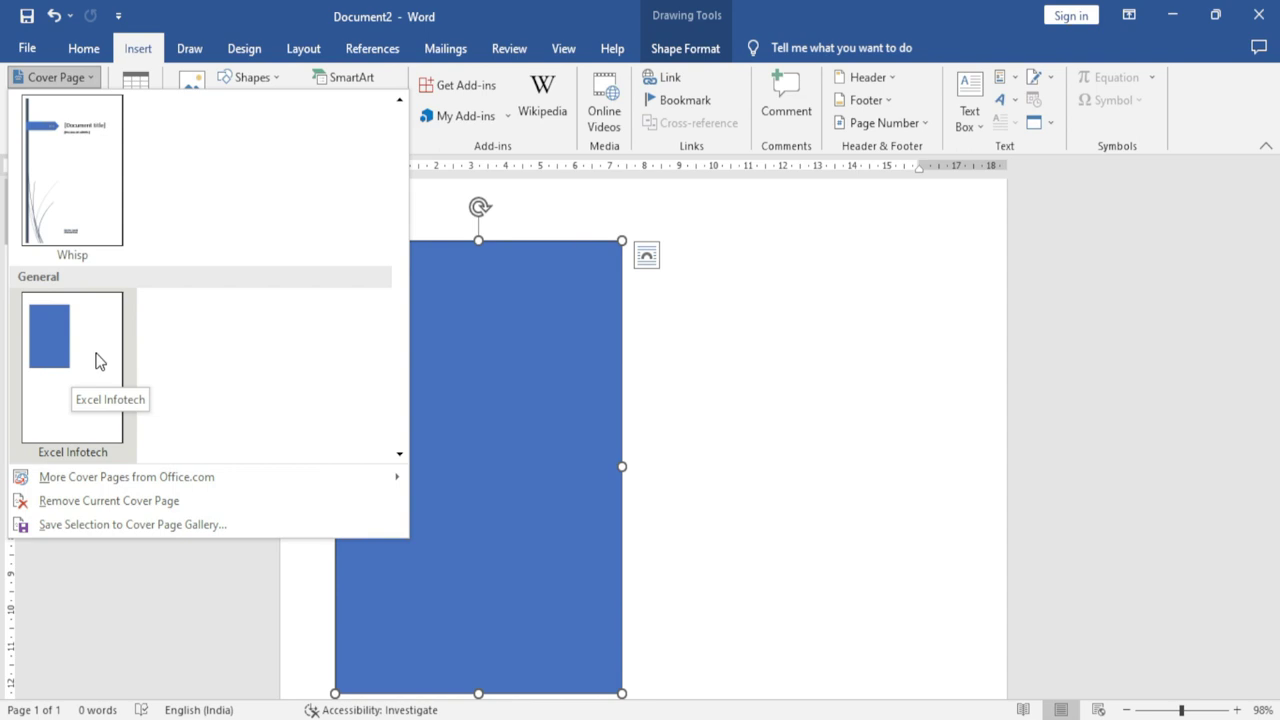
{"action": "left_click", "coordinate": [78, 362]}
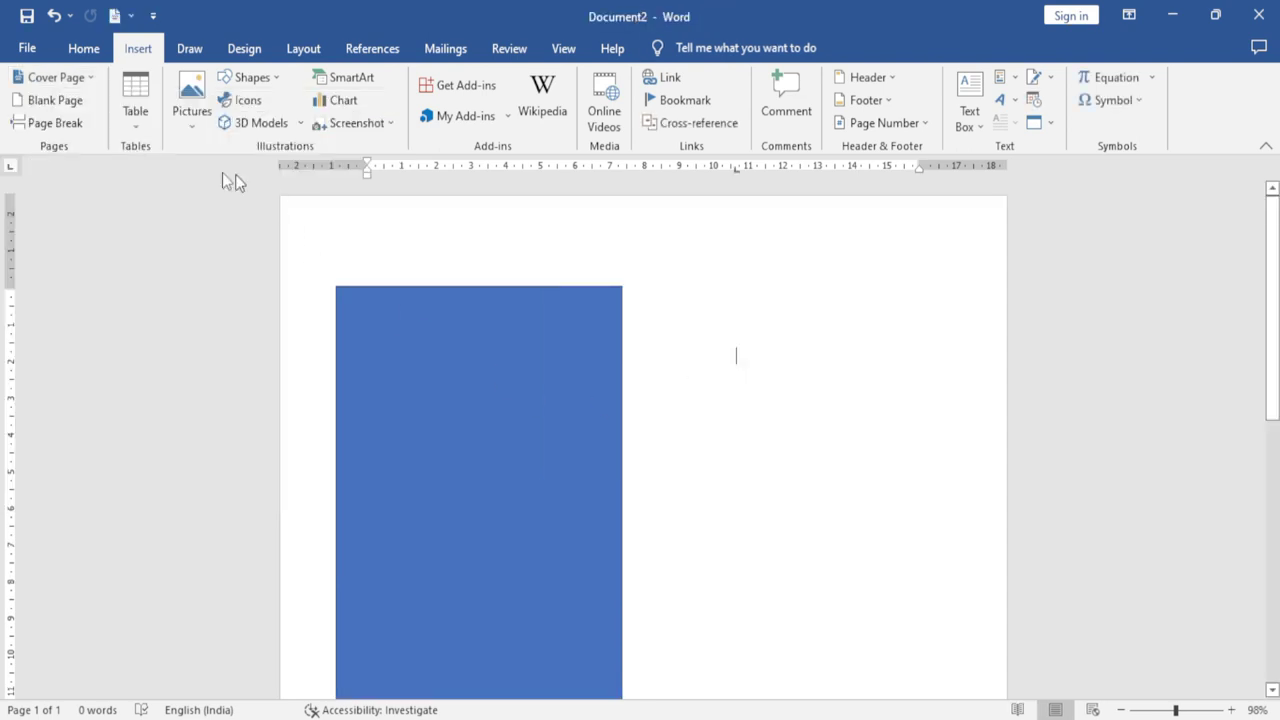
{"action": "left_click", "coordinate": [92, 76]}
{"action": "scroll", "coordinate": [97, 349], "scroll_direction": "down", "scroll_amount": 10}
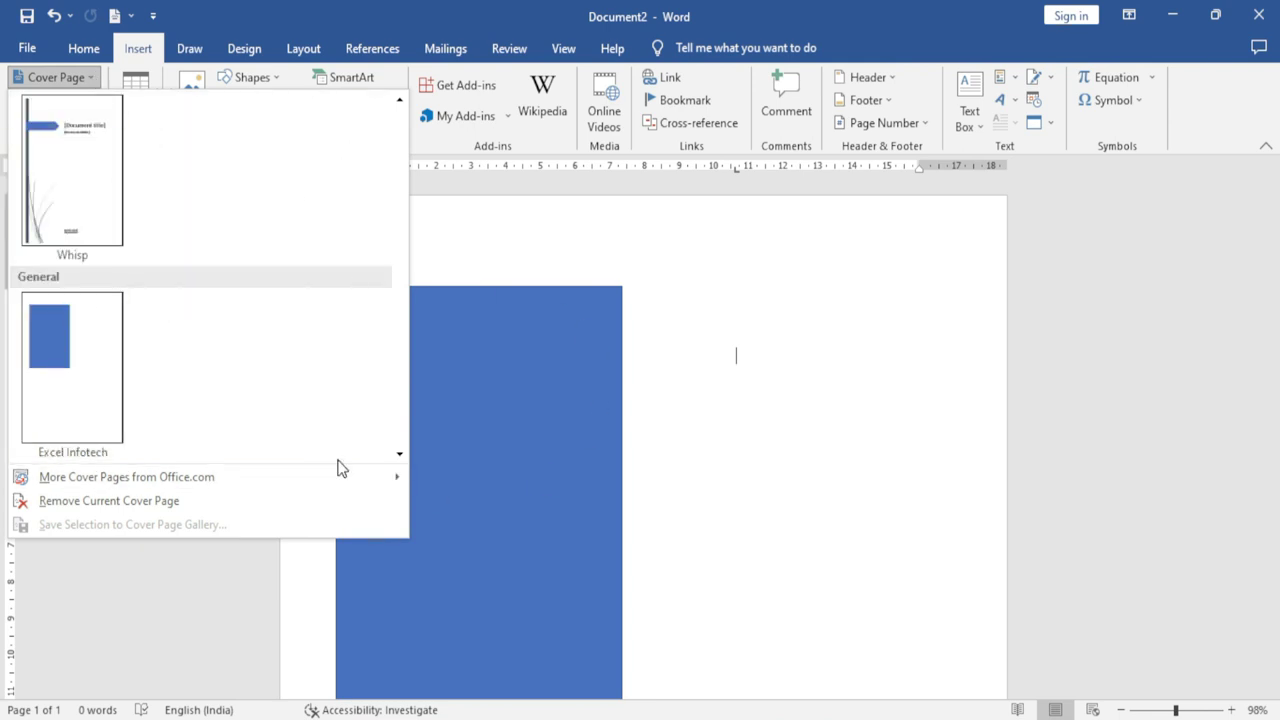
{"action": "right_click", "coordinate": [50, 319]}
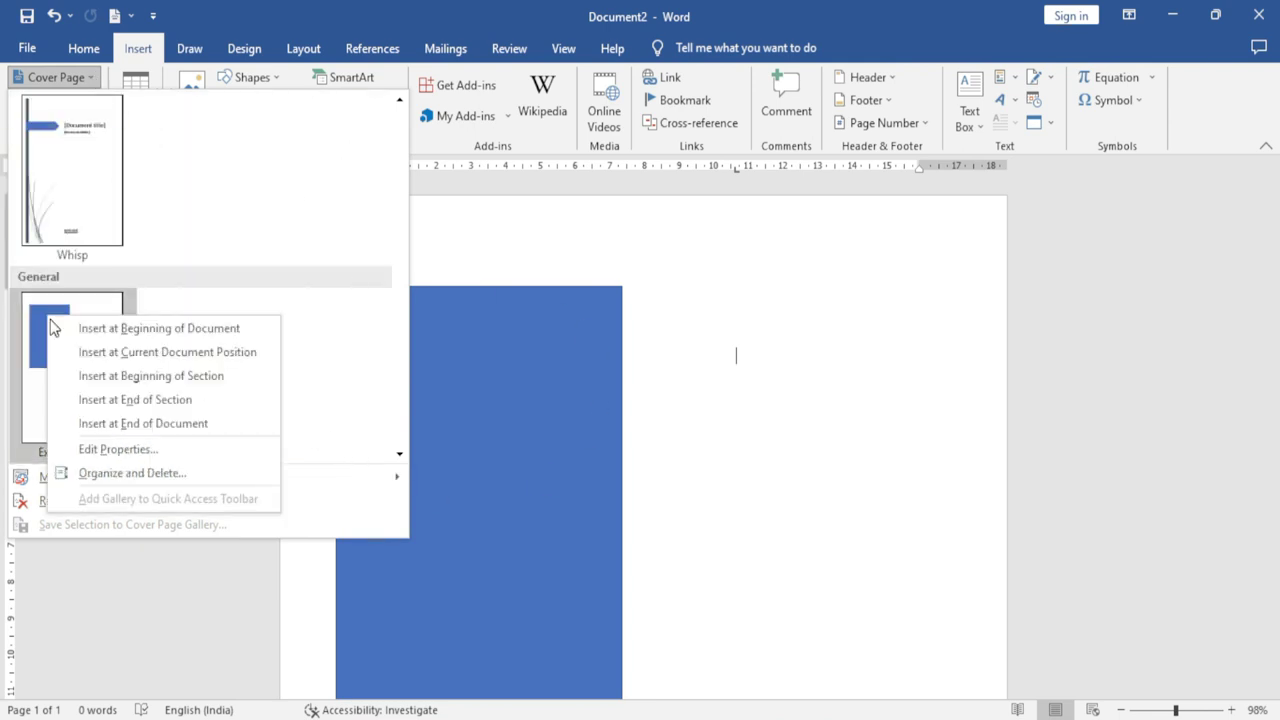
Delete the Excel Infotech entry in the Building Blocks Organizer and close it
{"action": "left_click", "coordinate": [163, 475]}
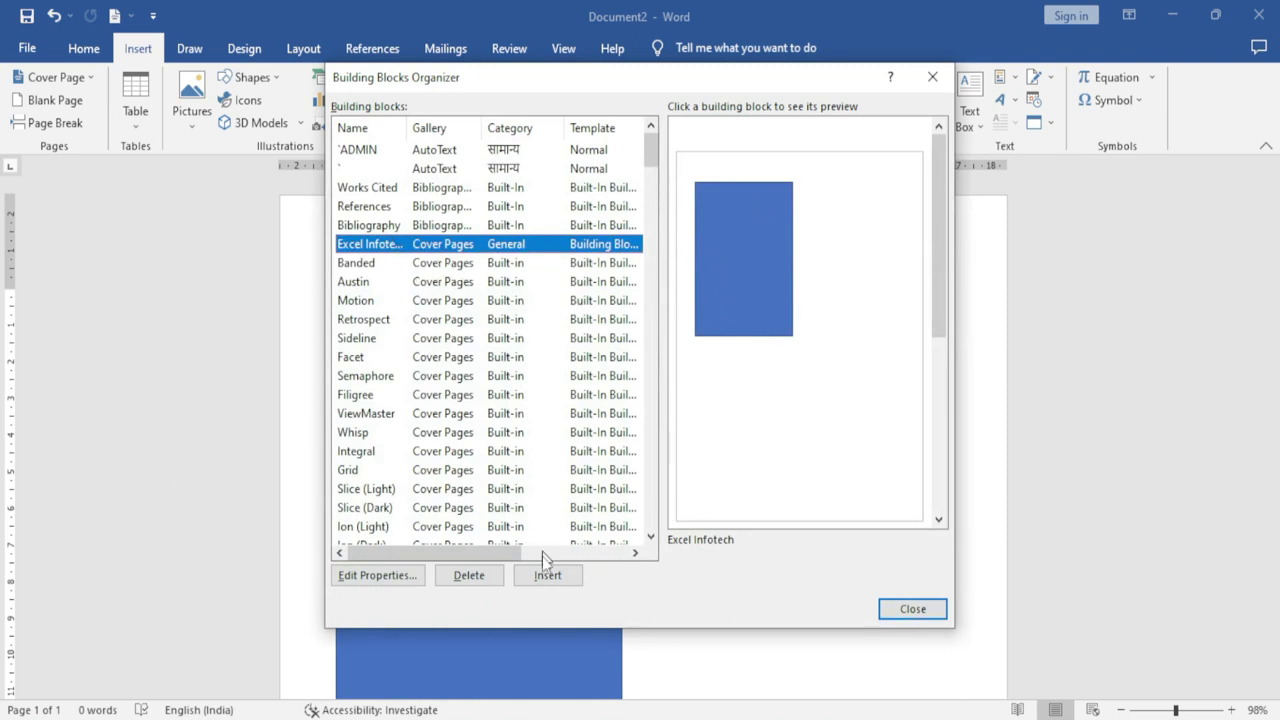
{"action": "left_click", "coordinate": [481, 575]}
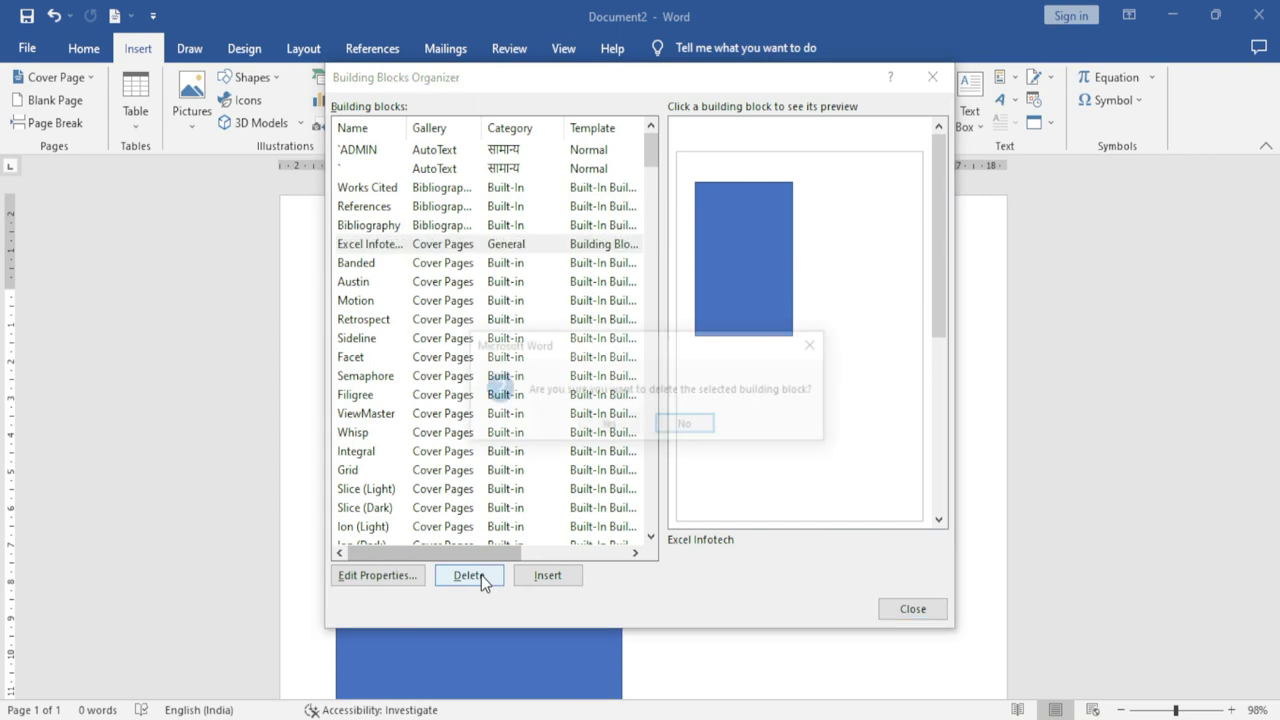
{"action": "left_click", "coordinate": [611, 425]}
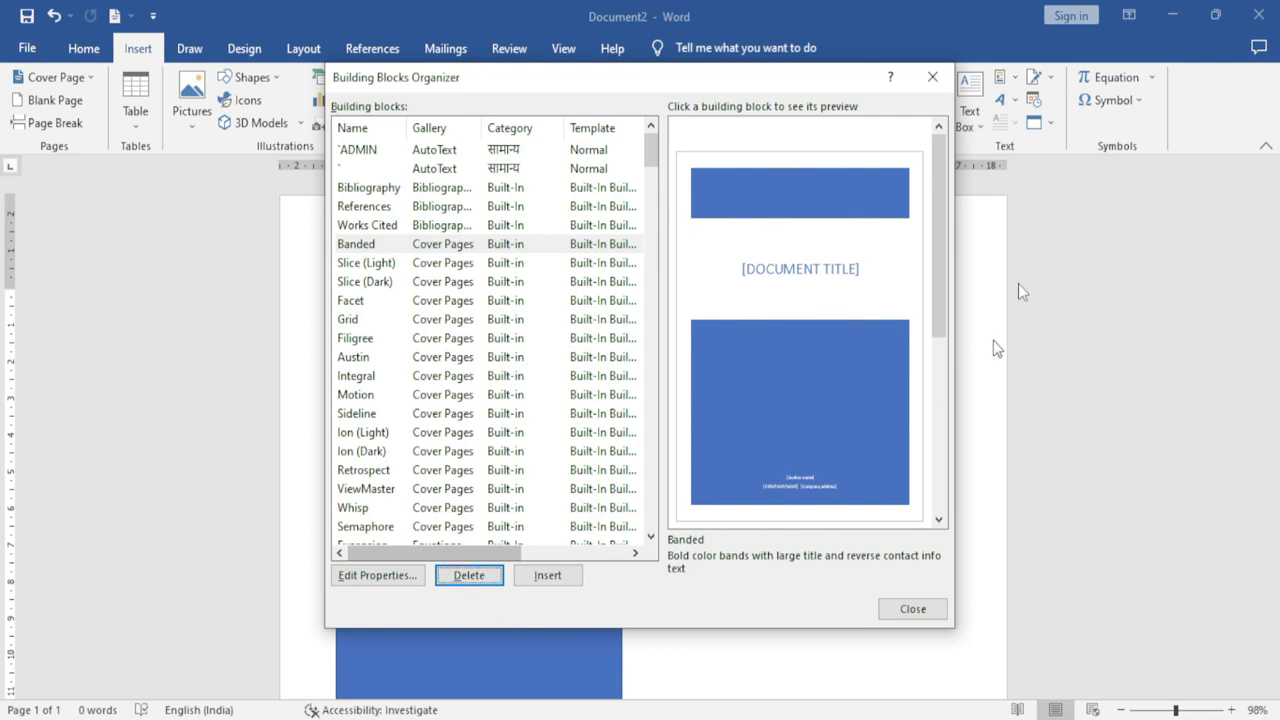
{"action": "left_click", "coordinate": [932, 78]}
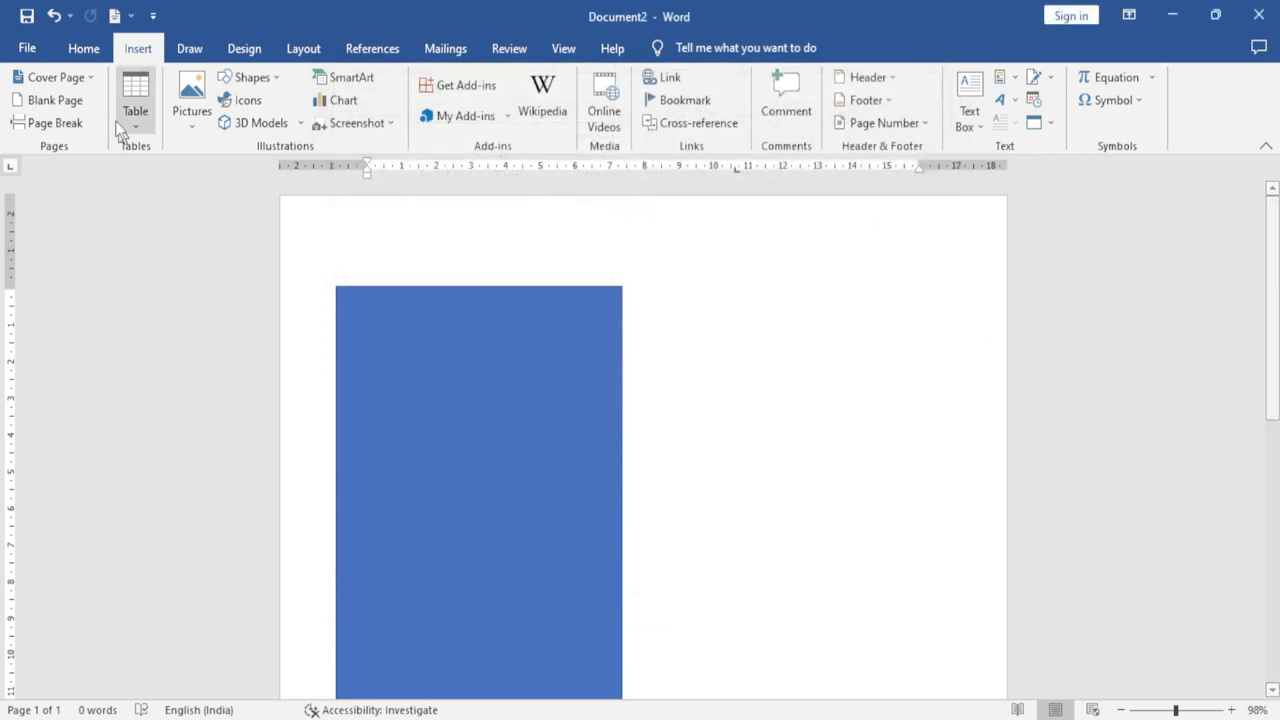
Check the cover page gallery, now ending at Whisp, for the Office.com Insight 1 design
{"action": "left_click", "coordinate": [92, 79]}
{"action": "scroll", "coordinate": [135, 346], "scroll_direction": "down", "scroll_amount": 5}
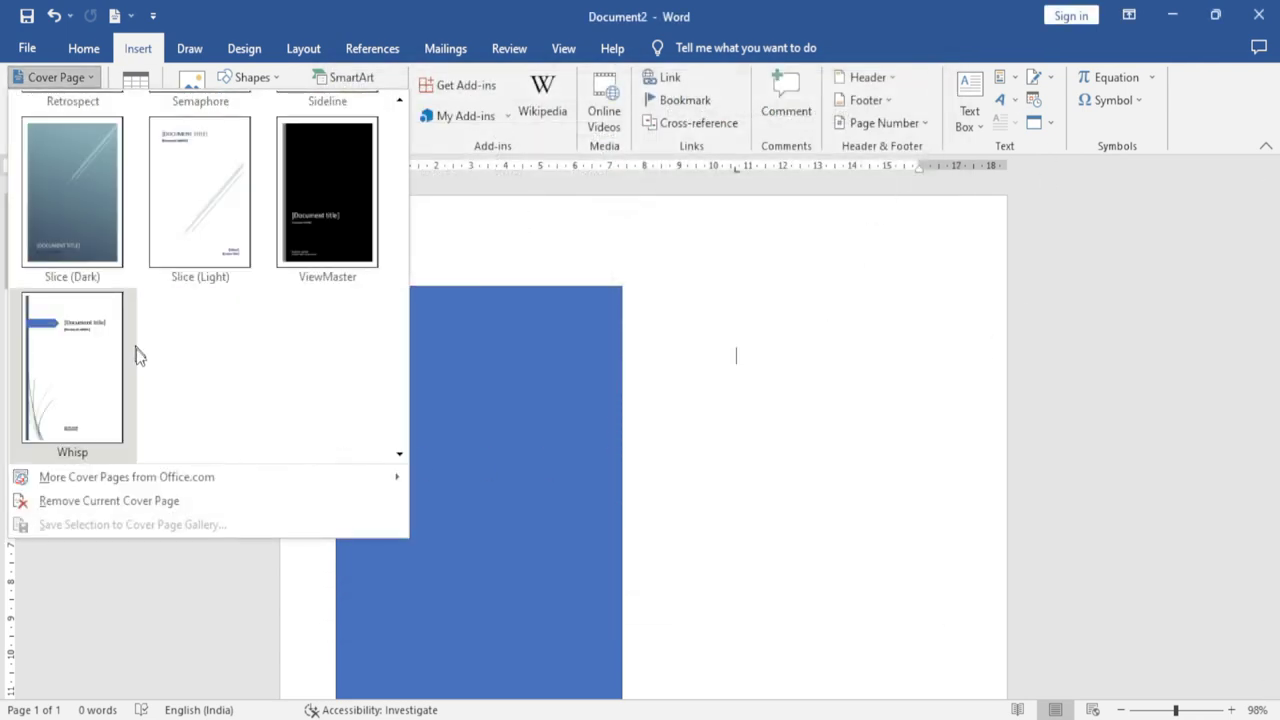
{"action": "scroll", "coordinate": [140, 360], "scroll_direction": "up", "scroll_amount": 5}
{"action": "scroll", "coordinate": [143, 376], "scroll_direction": "down", "scroll_amount": 5}
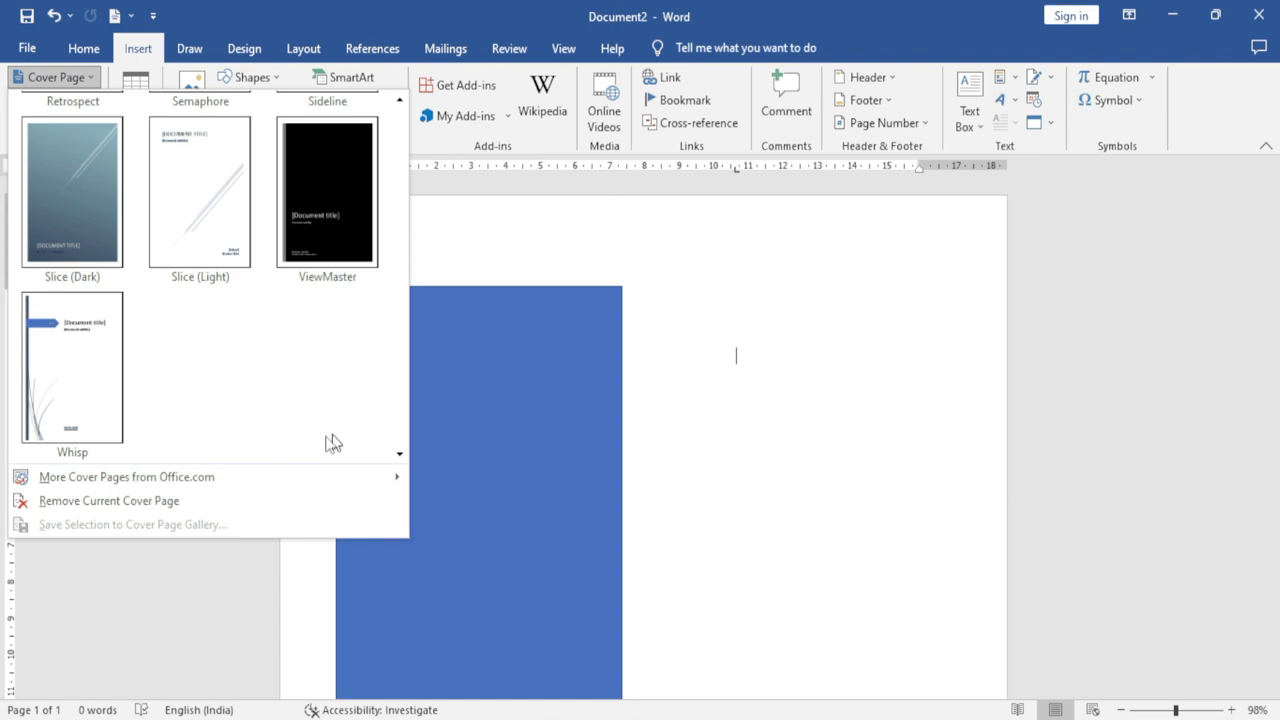
{"action": "key", "text": "Escape"}
{"action": "left_click", "coordinate": [50, 77]}
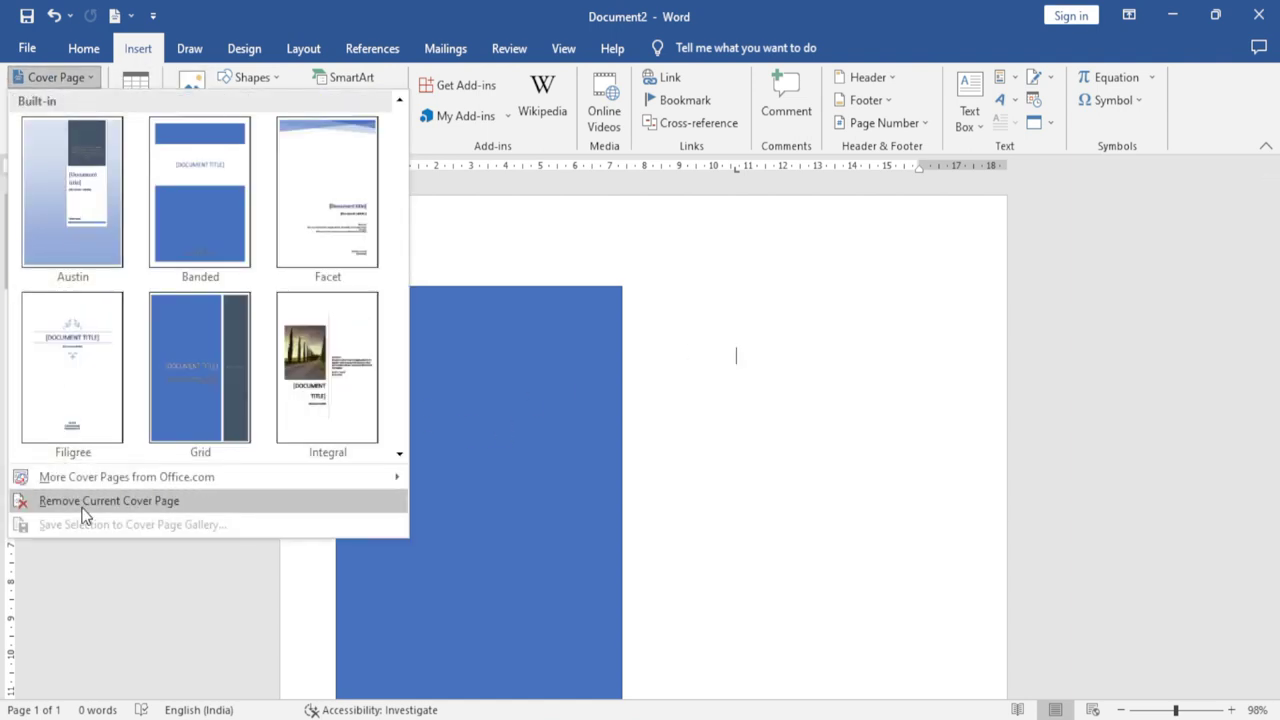
{"action": "mouse_move", "coordinate": [126, 477]}
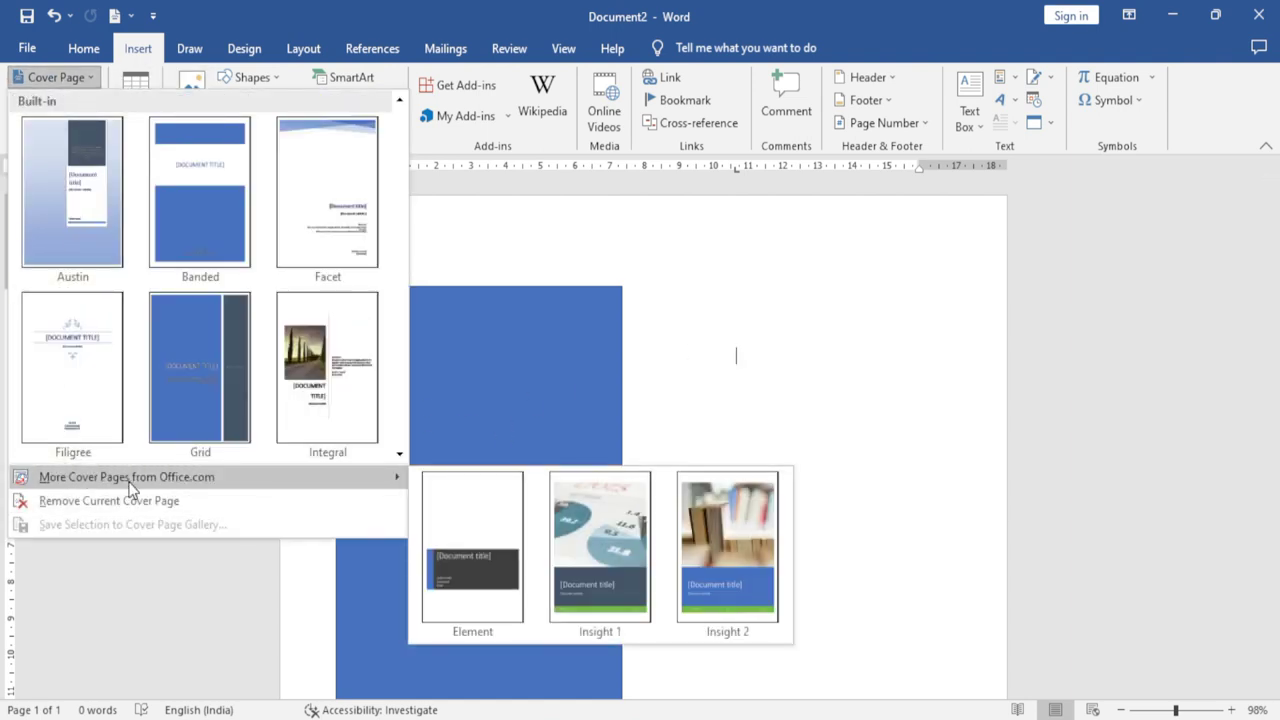
{"action": "left_click", "coordinate": [618, 550]}
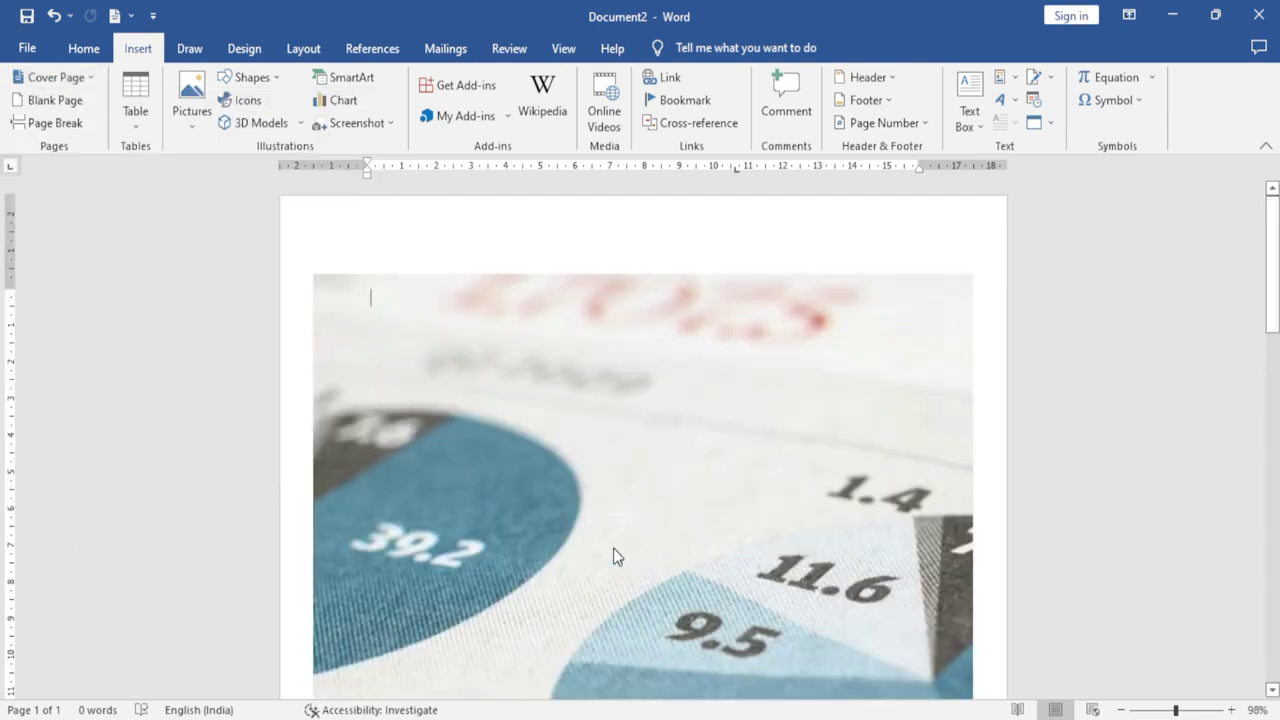
{"action": "scroll", "coordinate": [613, 548], "scroll_direction": "down", "scroll_amount": 3}
{"action": "scroll", "coordinate": [613, 548], "scroll_direction": "down", "scroll_amount": 5}
{"action": "scroll", "coordinate": [613, 548], "scroll_direction": "down", "scroll_amount": 2}
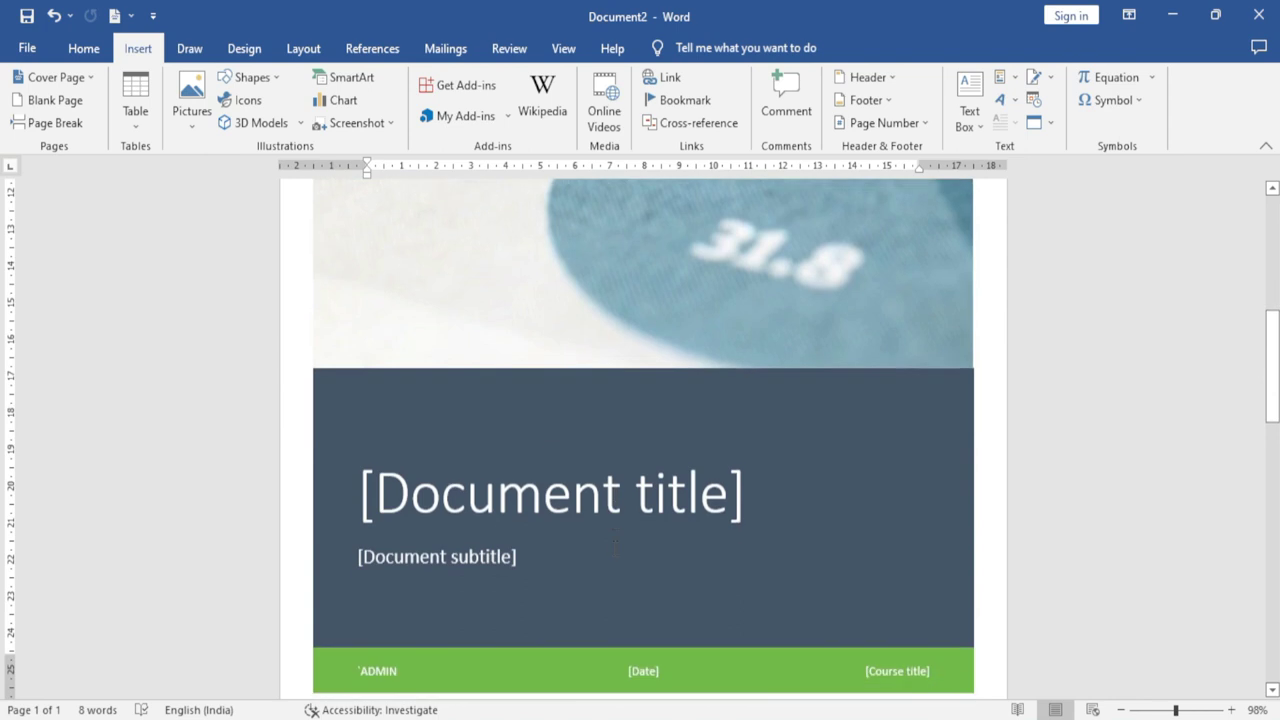
{"action": "scroll", "coordinate": [613, 548], "scroll_direction": "down", "scroll_amount": 1}
{"action": "scroll", "coordinate": [613, 548], "scroll_direction": "down", "scroll_amount": 1}
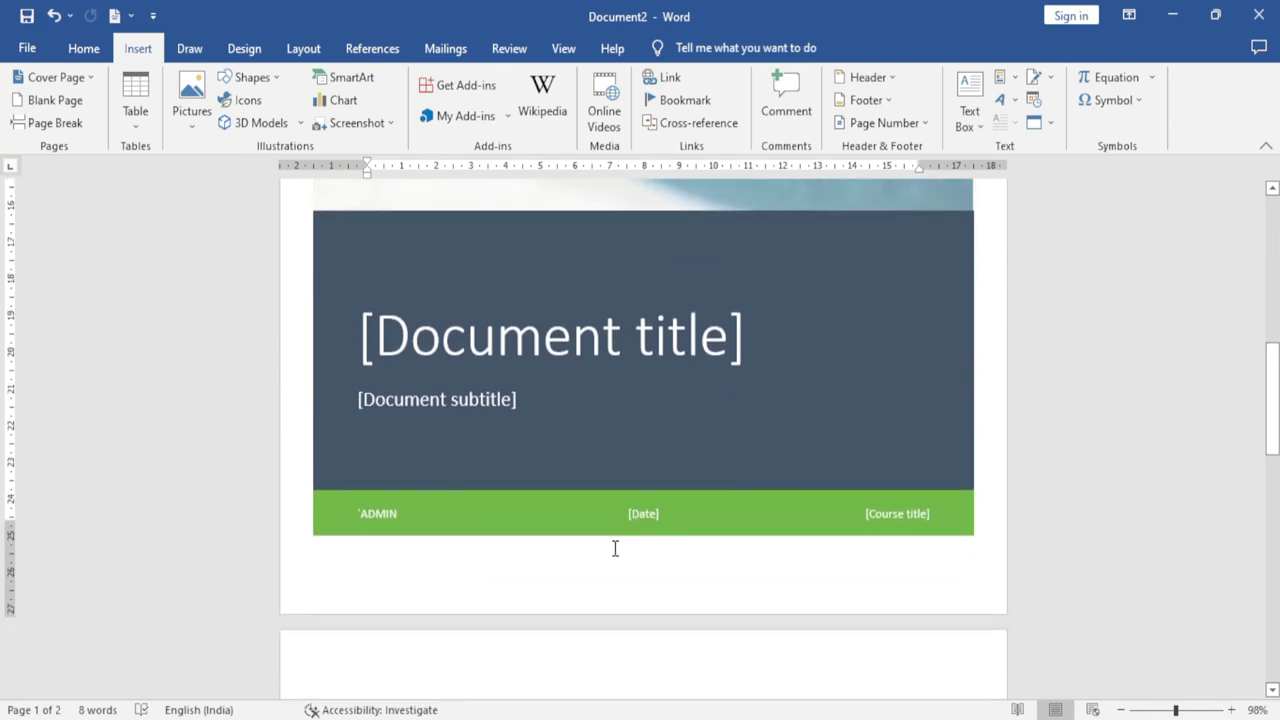
{"action": "scroll", "coordinate": [615, 548], "scroll_direction": "up", "scroll_amount": 1}
{"action": "scroll", "coordinate": [565, 450], "scroll_direction": "up", "scroll_amount": 4}
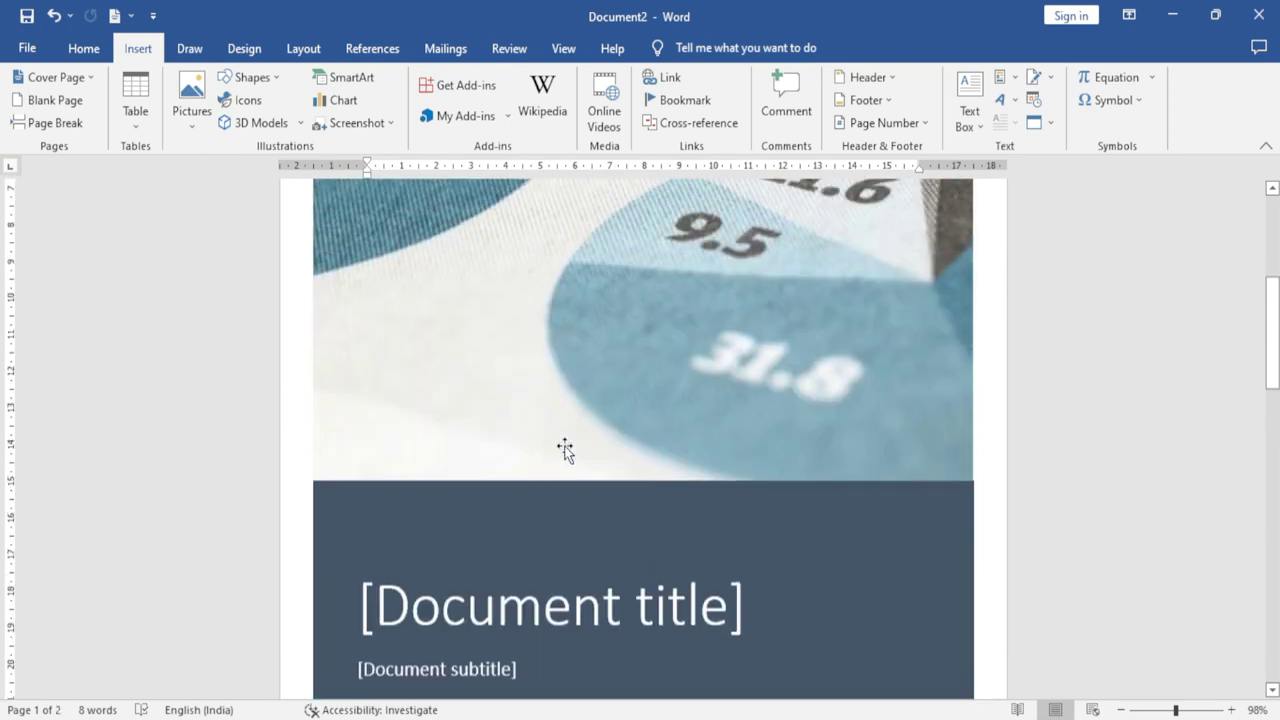
{"action": "scroll", "coordinate": [565, 450], "scroll_direction": "up", "scroll_amount": 4}
{"action": "scroll", "coordinate": [565, 450], "scroll_direction": "up", "scroll_amount": 2}
{"action": "scroll", "coordinate": [564, 448], "scroll_direction": "down", "scroll_amount": 3}
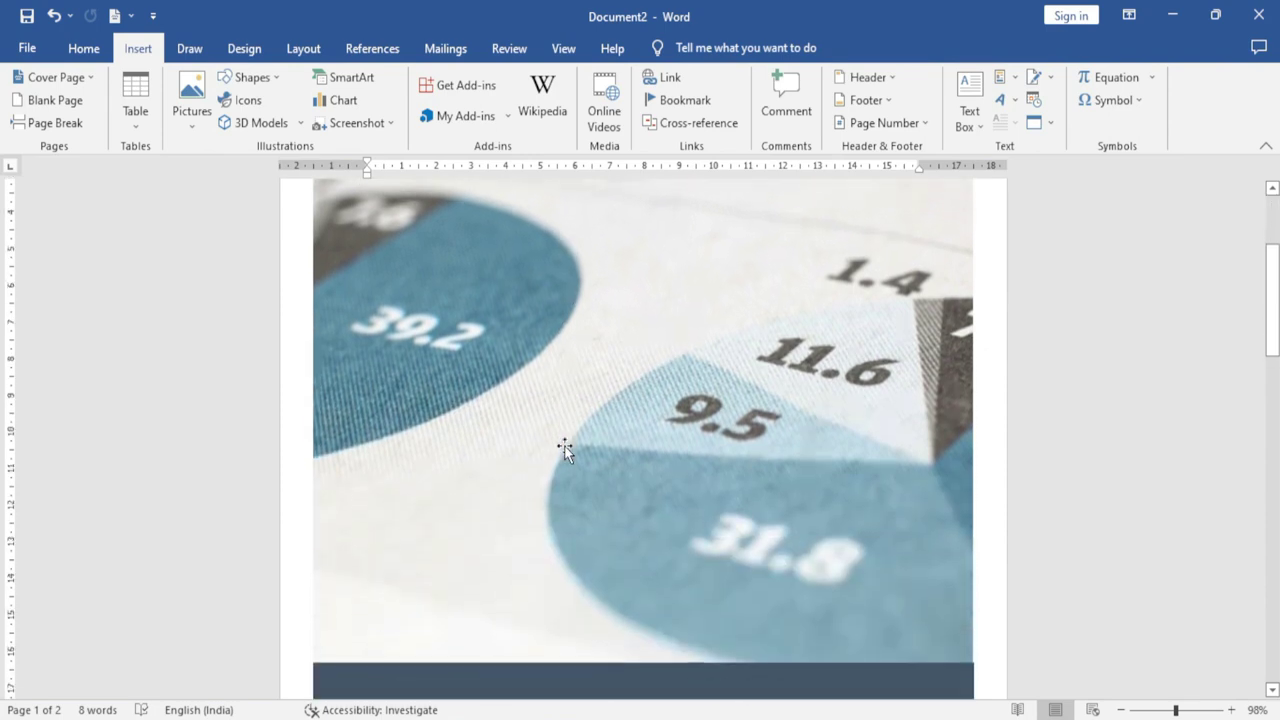
{"action": "scroll", "coordinate": [564, 445], "scroll_direction": "down", "scroll_amount": 3}
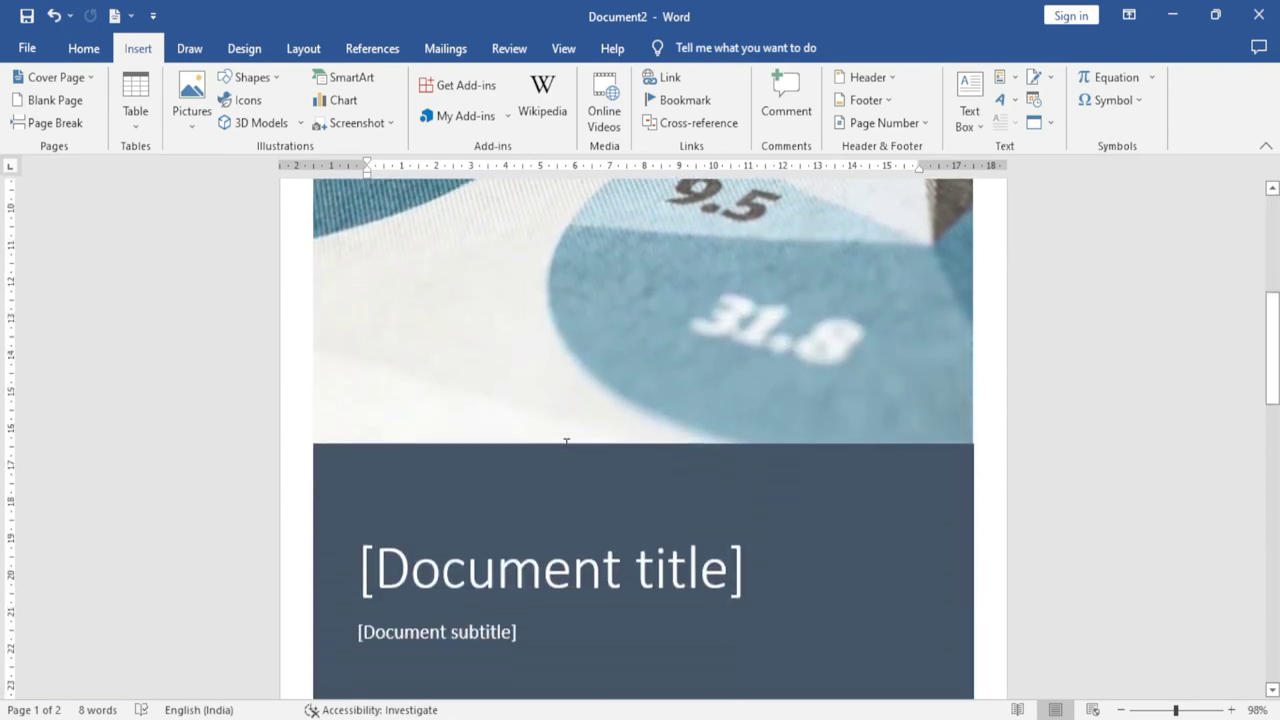
{"action": "scroll", "coordinate": [564, 445], "scroll_direction": "up", "scroll_amount": 2}
{"action": "scroll", "coordinate": [564, 445], "scroll_direction": "up", "scroll_amount": 3}
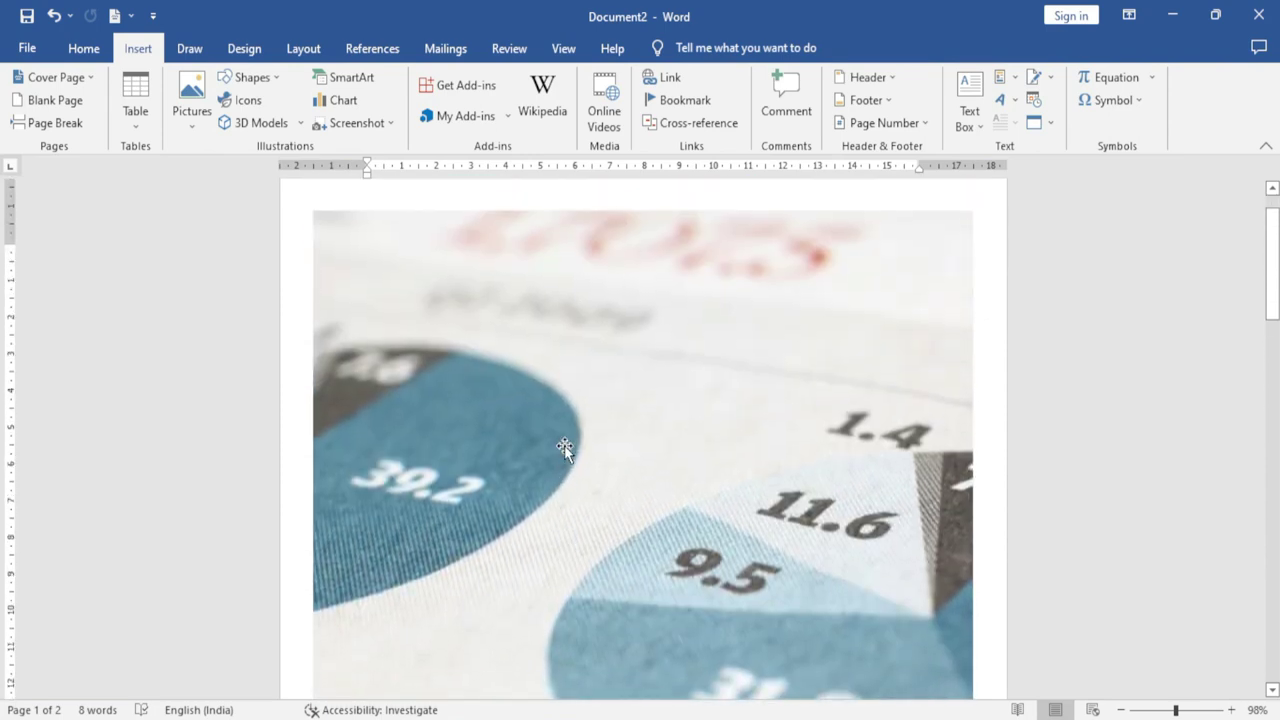
{"action": "scroll", "coordinate": [564, 445], "scroll_direction": "down", "scroll_amount": 3}
{"action": "scroll", "coordinate": [564, 445], "scroll_direction": "down", "scroll_amount": 2}
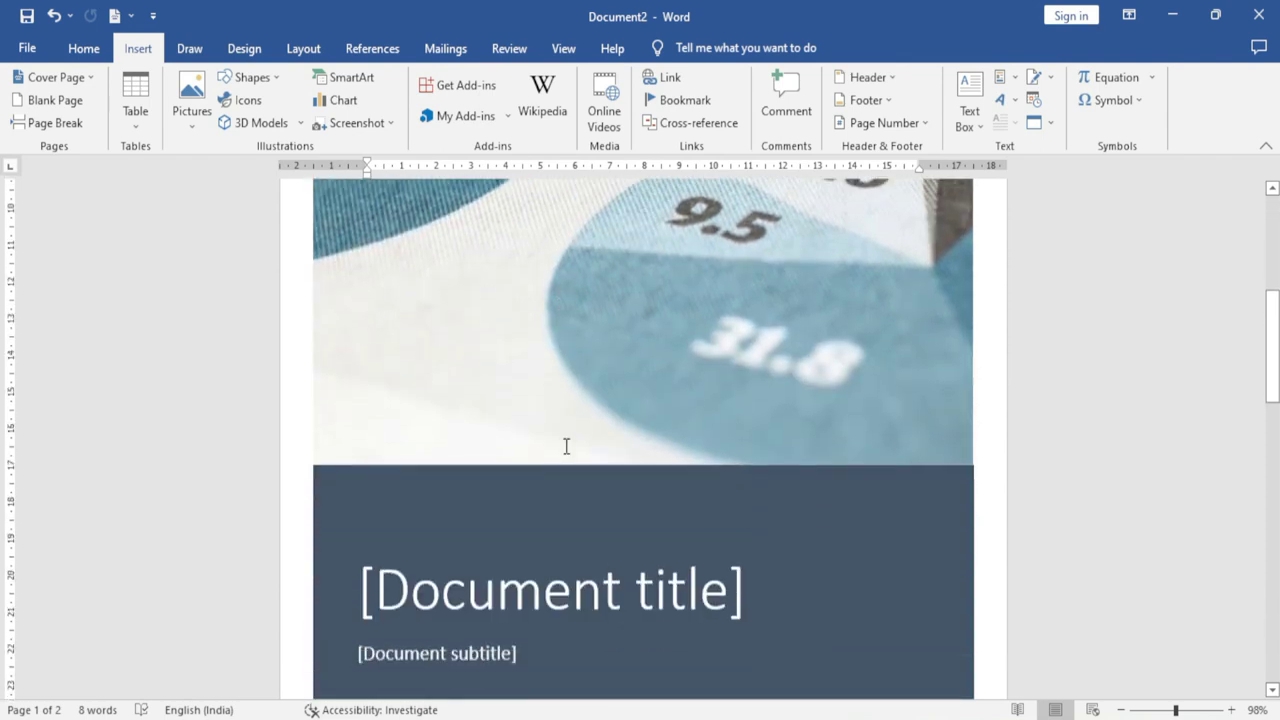
{"action": "scroll", "coordinate": [564, 445], "scroll_direction": "down", "scroll_amount": 2}
{"action": "scroll", "coordinate": [564, 445], "scroll_direction": "up", "scroll_amount": 1}
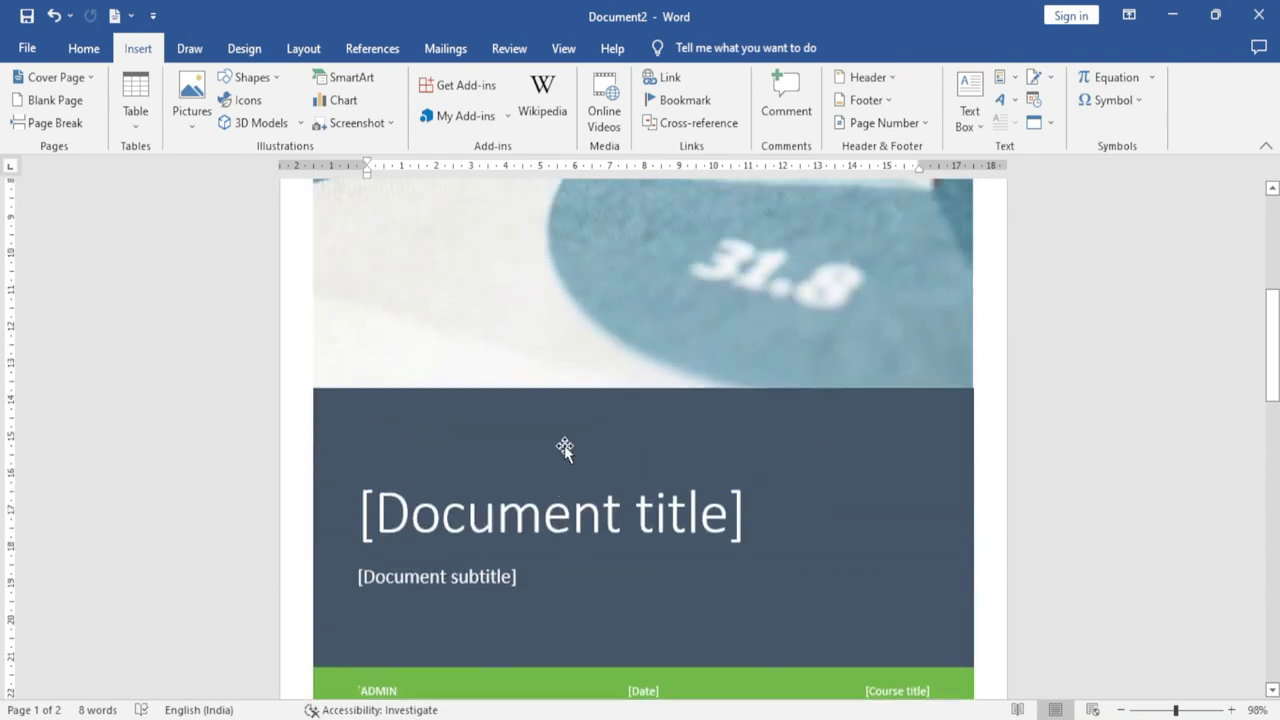
{"action": "scroll", "coordinate": [564, 445], "scroll_direction": "up", "scroll_amount": 3}
{"action": "left_click", "coordinate": [60, 77]}
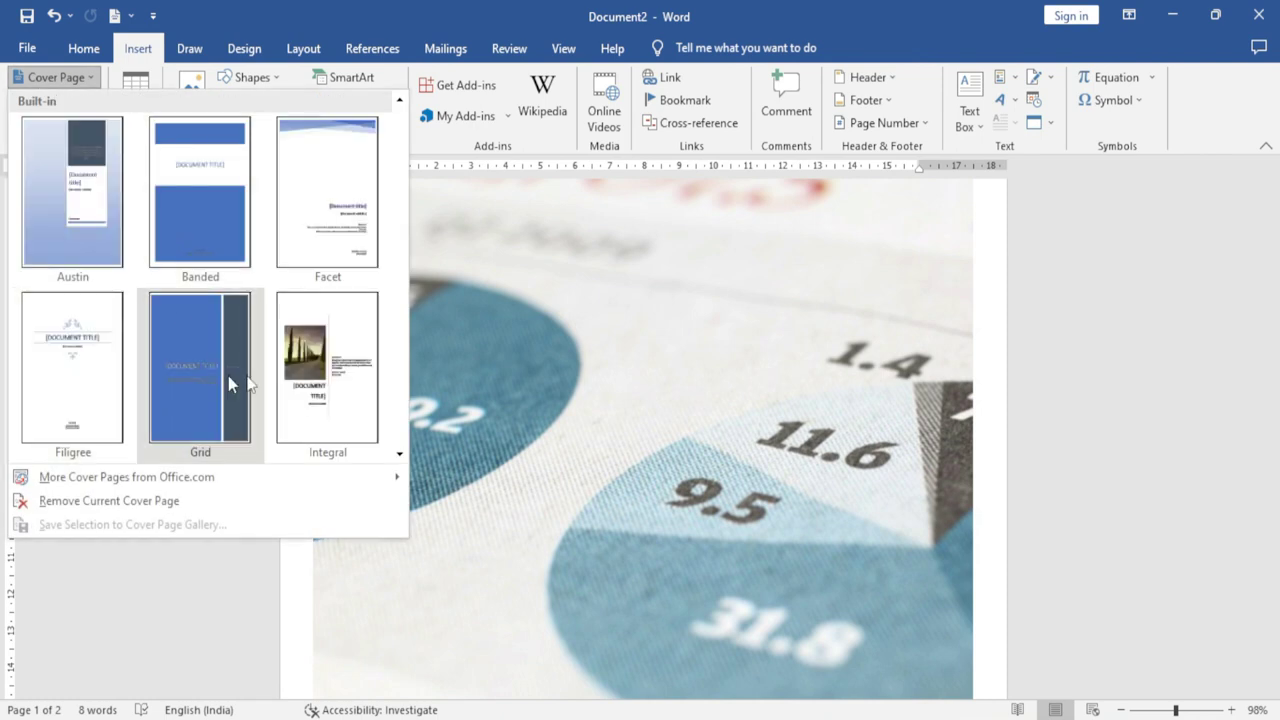
{"action": "left_click", "coordinate": [678, 418]}
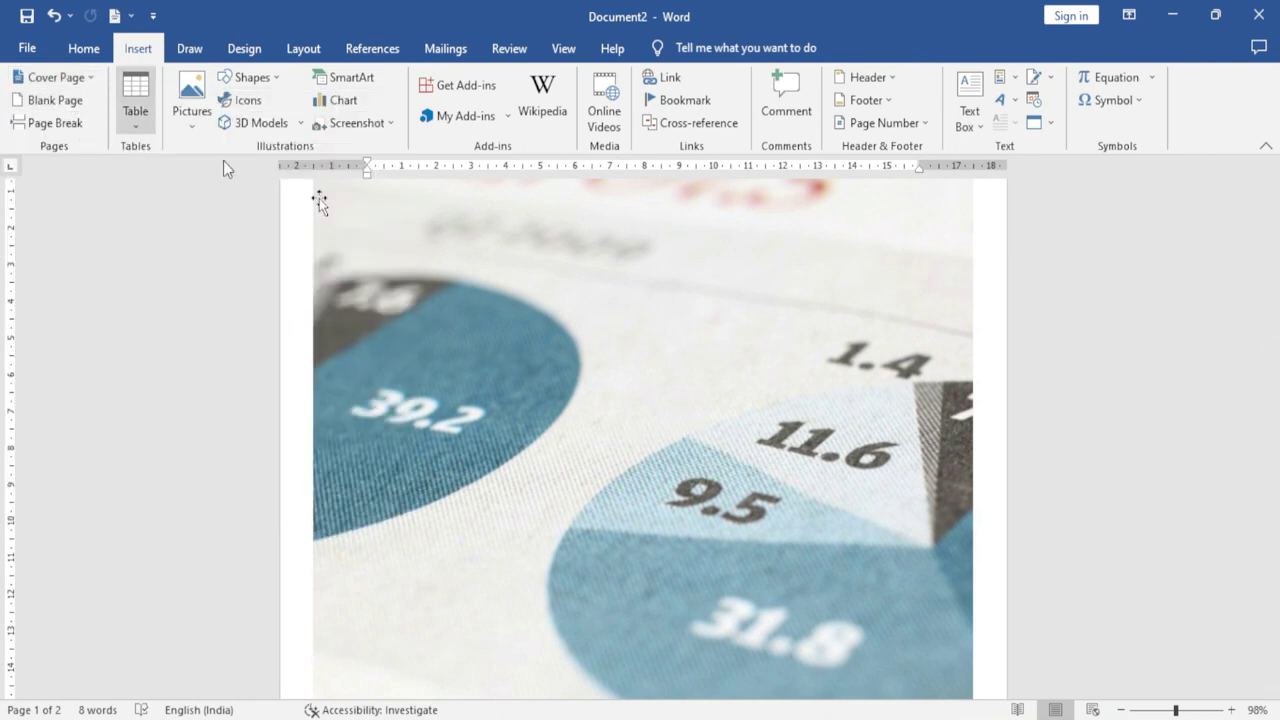
Zoom out and delete the blue rectangle on page 2
{"action": "left_click", "coordinate": [1121, 710]}
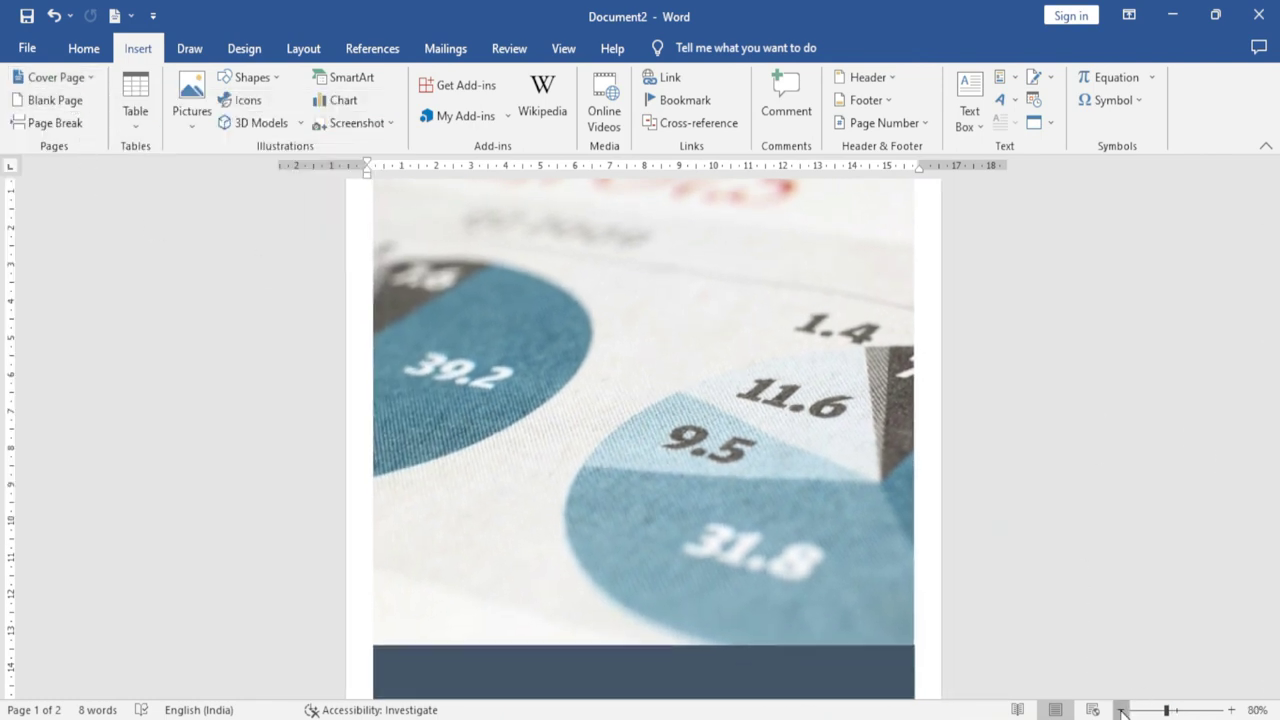
{"action": "left_click", "coordinate": [1121, 710]}
{"action": "left_click", "coordinate": [1121, 710]}
{"action": "scroll", "coordinate": [634, 543], "scroll_direction": "down", "scroll_amount": 1}
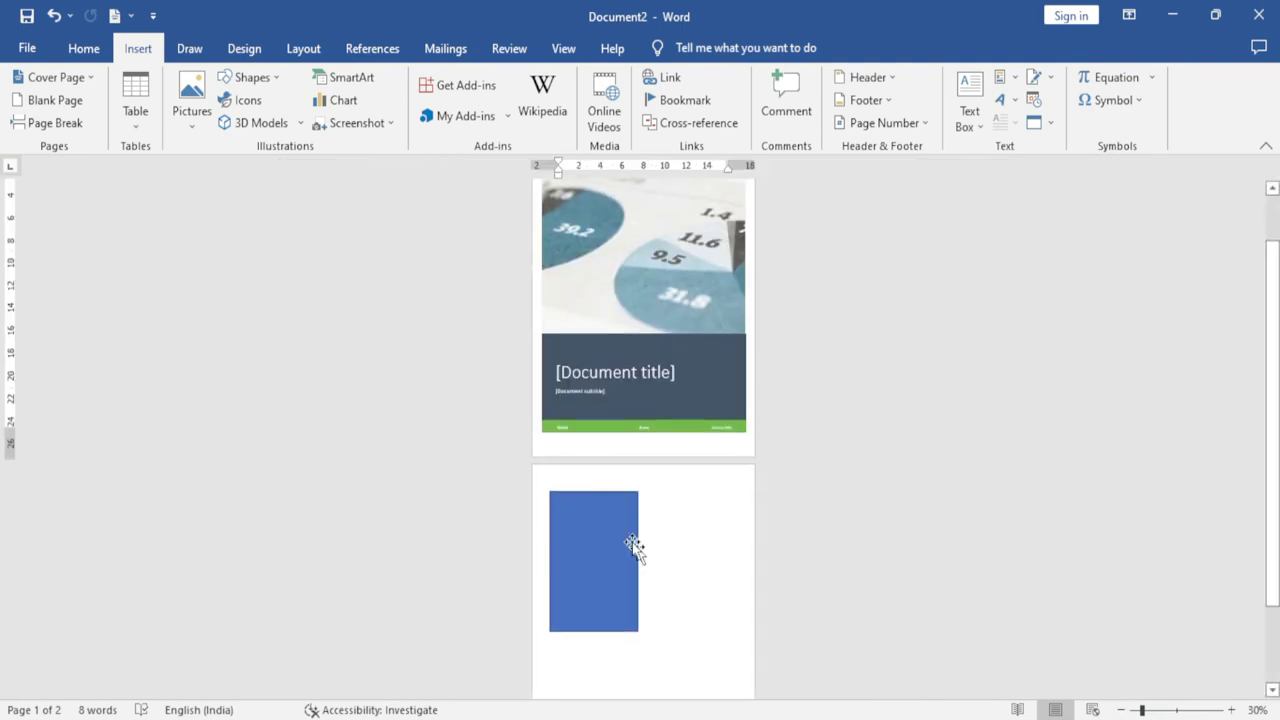
{"action": "left_click", "coordinate": [636, 543]}
{"action": "key", "text": "Delete"}
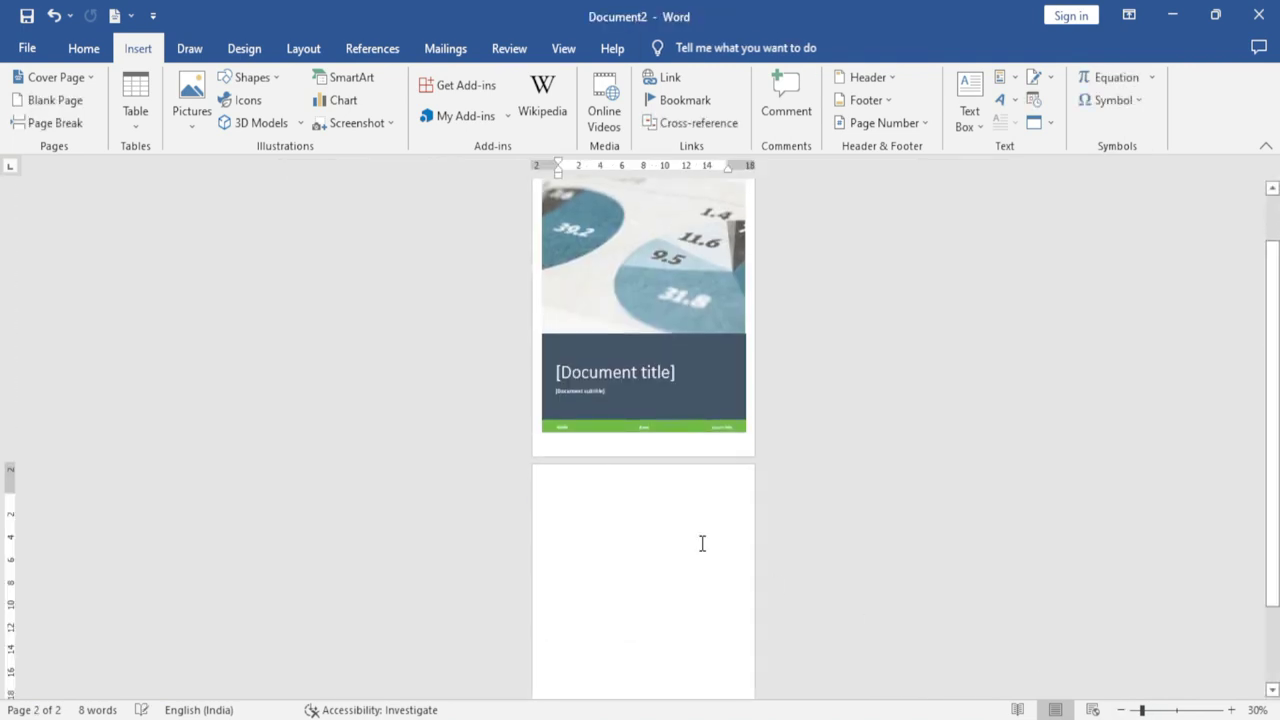
Add a blank page after the Insight 1 cover page
{"action": "scroll", "coordinate": [702, 543], "scroll_direction": "down", "scroll_amount": 2}
{"action": "scroll", "coordinate": [695, 547], "scroll_direction": "up", "scroll_amount": 1}
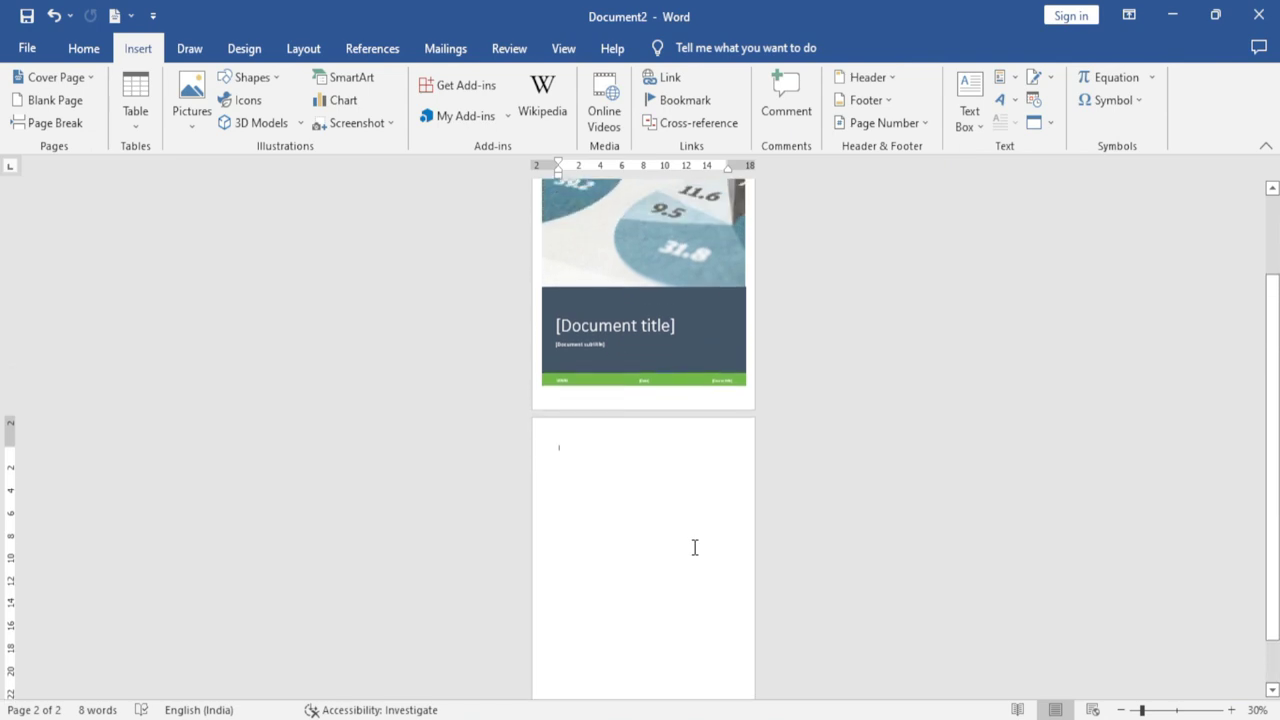
{"action": "scroll", "coordinate": [695, 547], "scroll_direction": "up", "scroll_amount": 1}
{"action": "scroll", "coordinate": [695, 547], "scroll_direction": "up", "scroll_amount": 1}
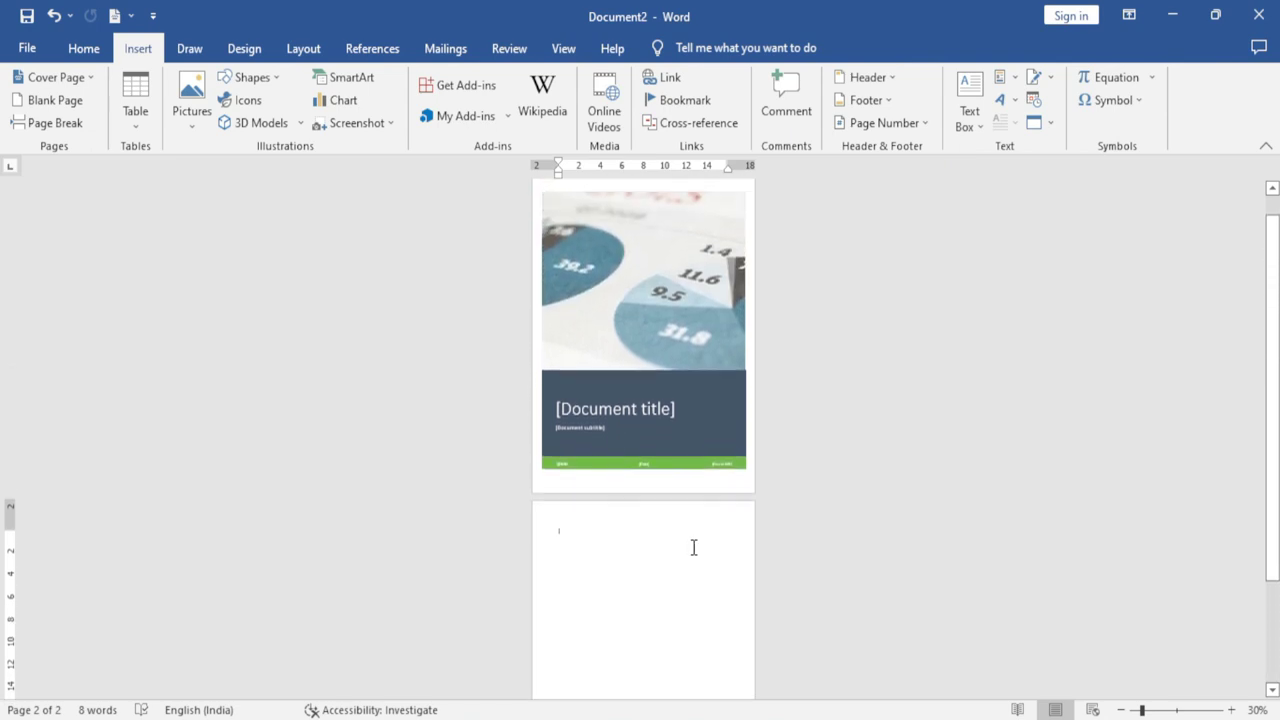
{"action": "left_click", "coordinate": [47, 107]}
{"action": "scroll", "coordinate": [620, 567], "scroll_direction": "down", "scroll_amount": 2}
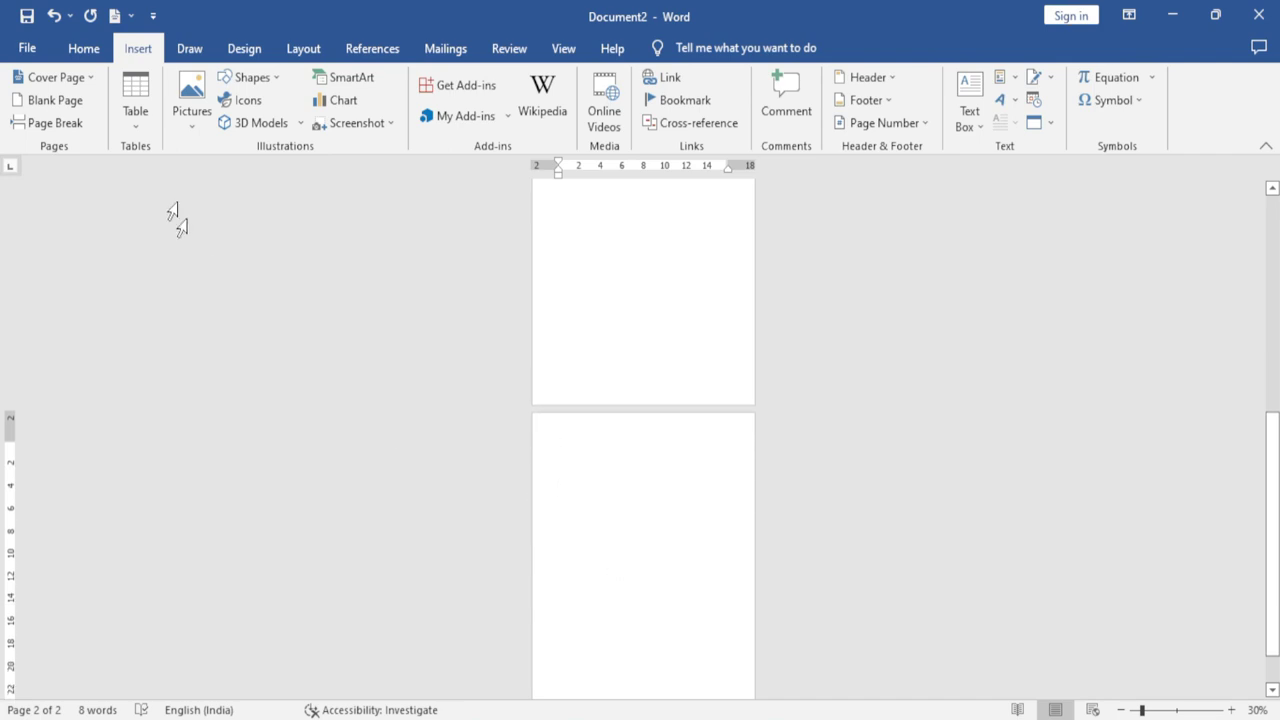
Delete the extra empty pages until only the Insight 1 cover and one blank page remain
{"action": "left_click", "coordinate": [50, 100]}
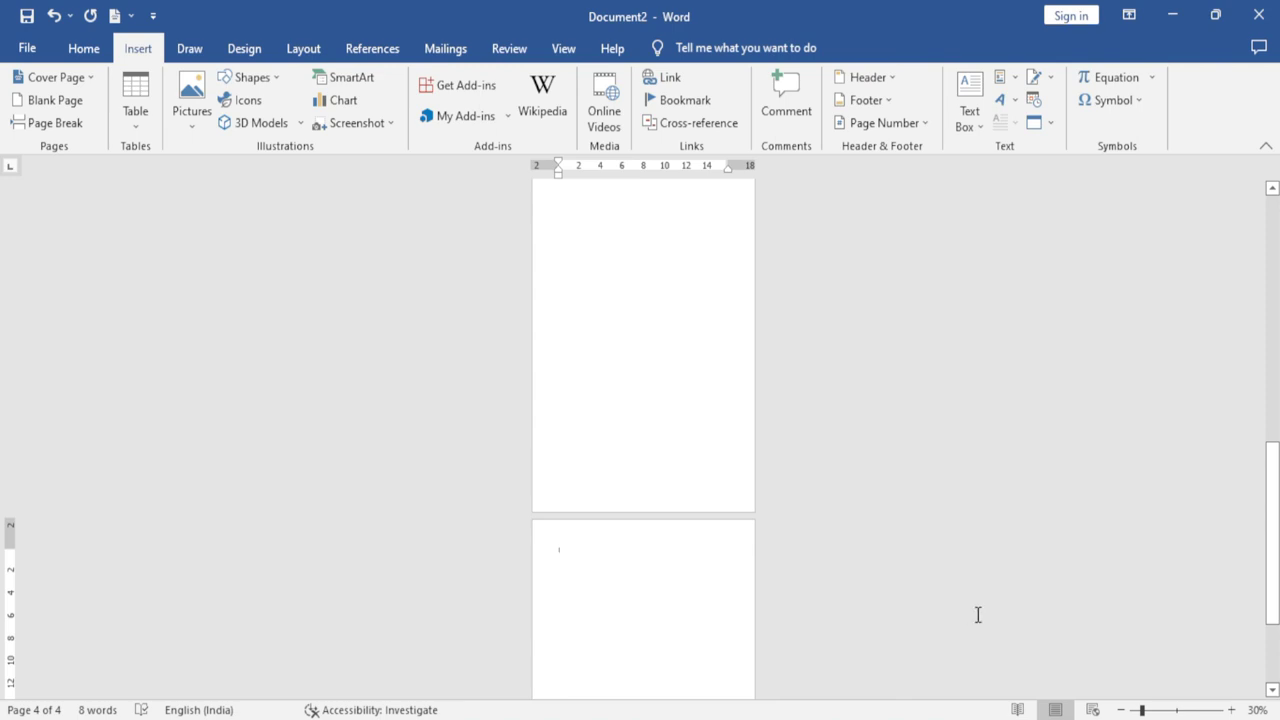
{"action": "scroll", "coordinate": [643, 440], "scroll_direction": "down", "scroll_amount": 5}
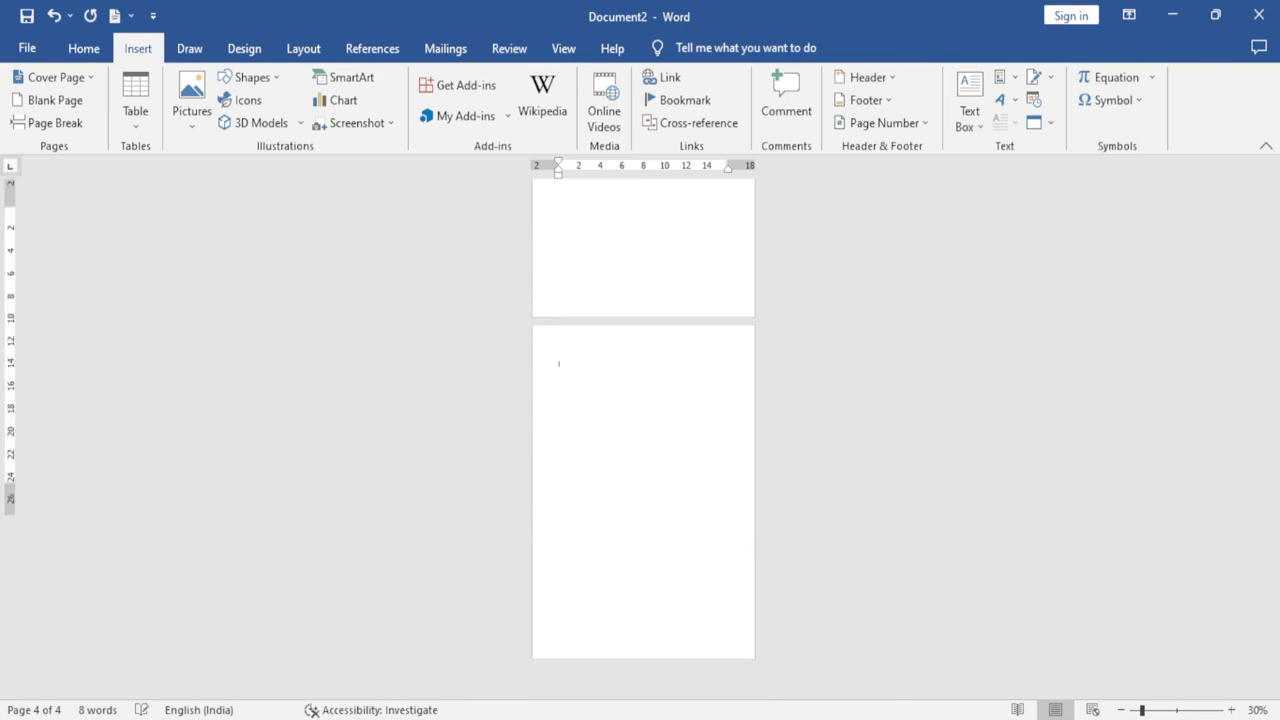
{"action": "key", "text": "BackSpace"}
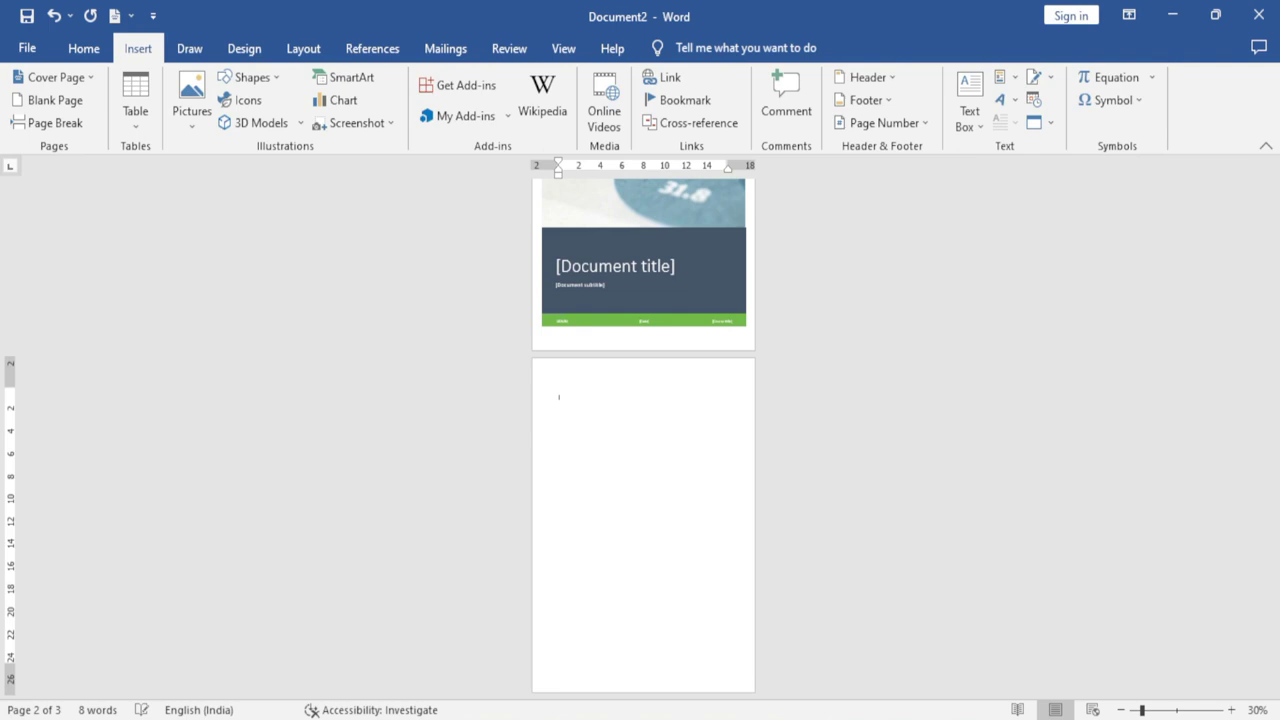
{"action": "scroll", "coordinate": [613, 188], "scroll_direction": "up", "scroll_amount": 4}
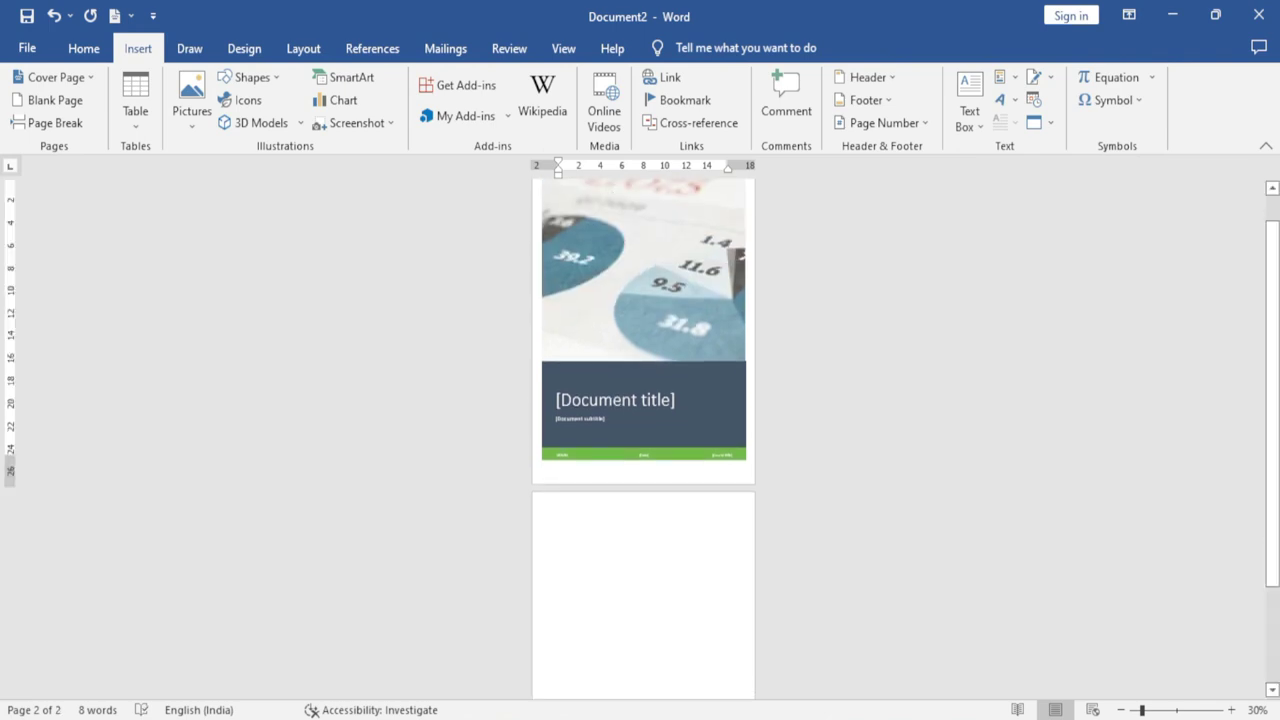
{"action": "key", "text": "BackSpace"}
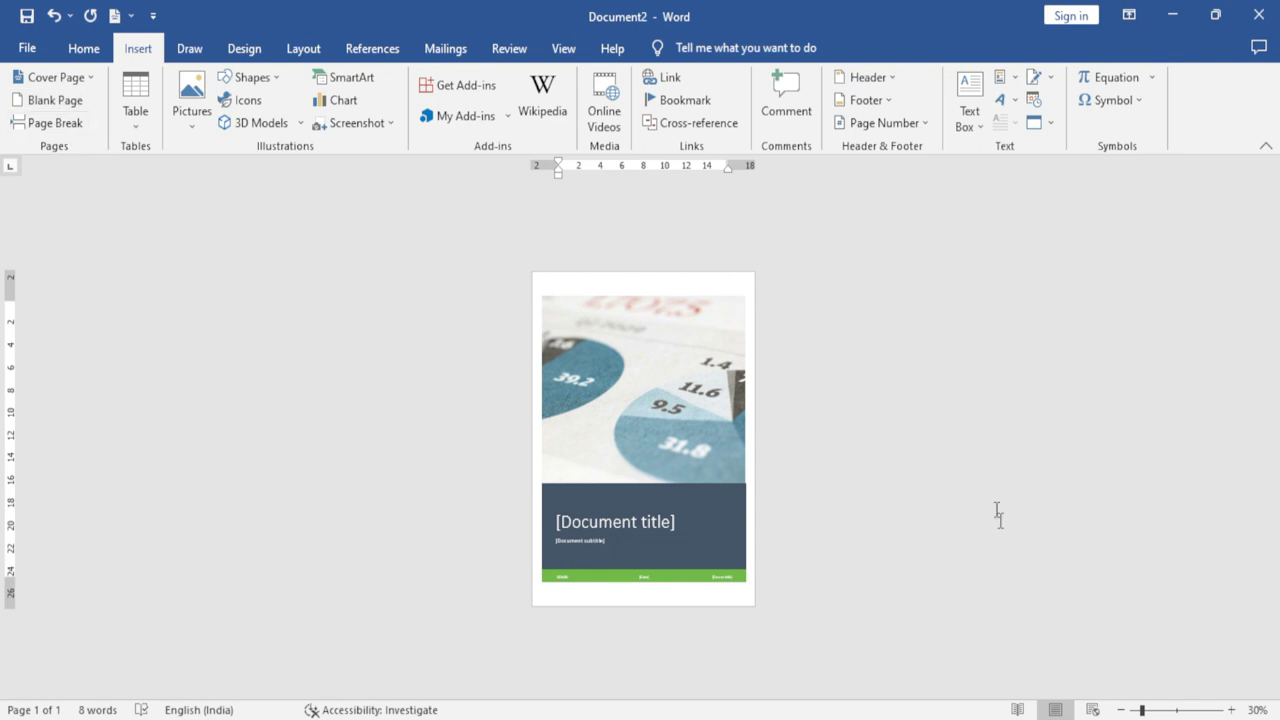
Generate five sample paragraphs with =rand() and place the cursor after 'galleries.' in paragraph two
{"action": "left_click", "coordinate": [1176, 710]}
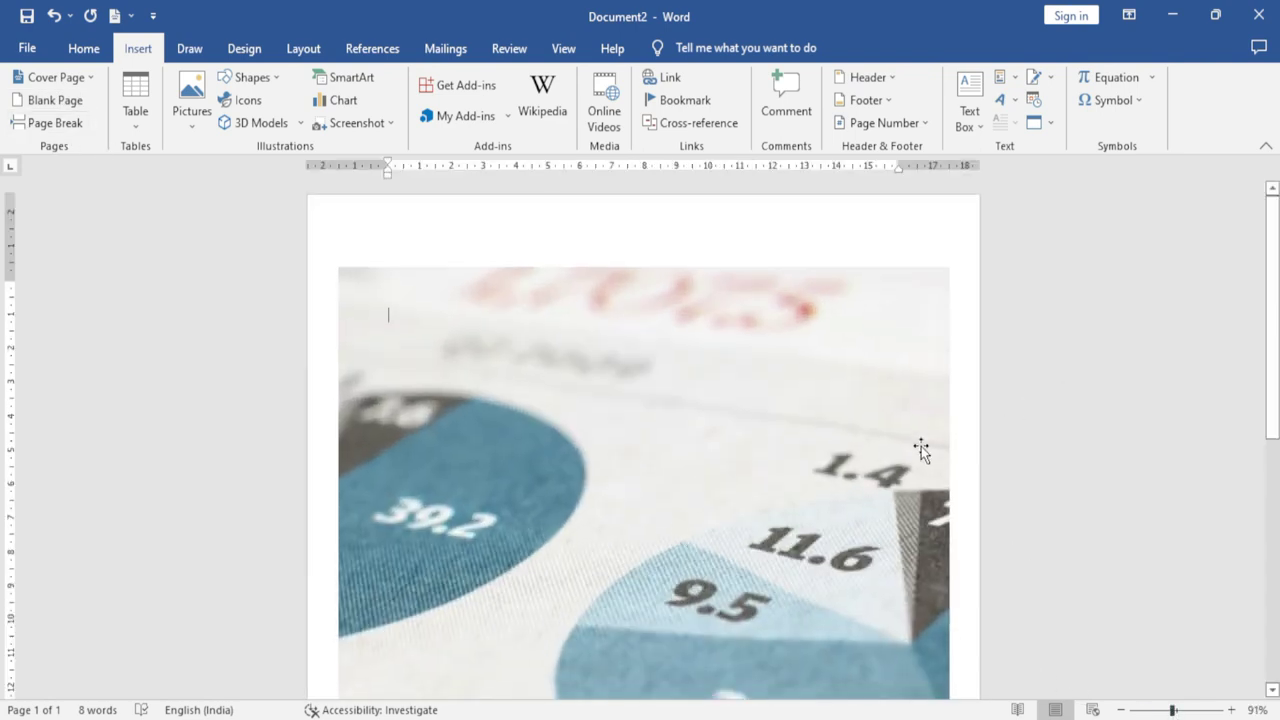
{"action": "type", "text": "=ra"}
{"action": "type", "text": "()"}
{"action": "key", "text": "Return"}
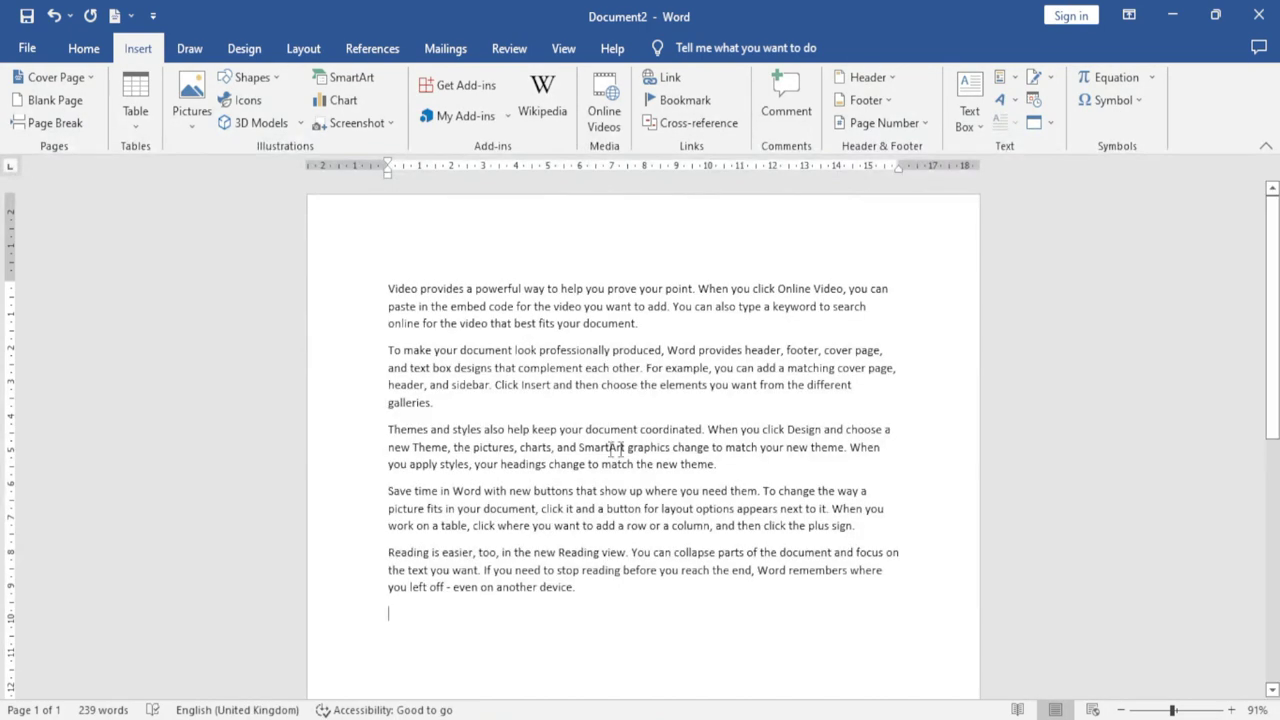
{"action": "left_click", "coordinate": [448, 406]}
Insert a page break after 'galleries.' so the later paragraphs start on a new page
{"action": "left_click", "coordinate": [70, 134]}
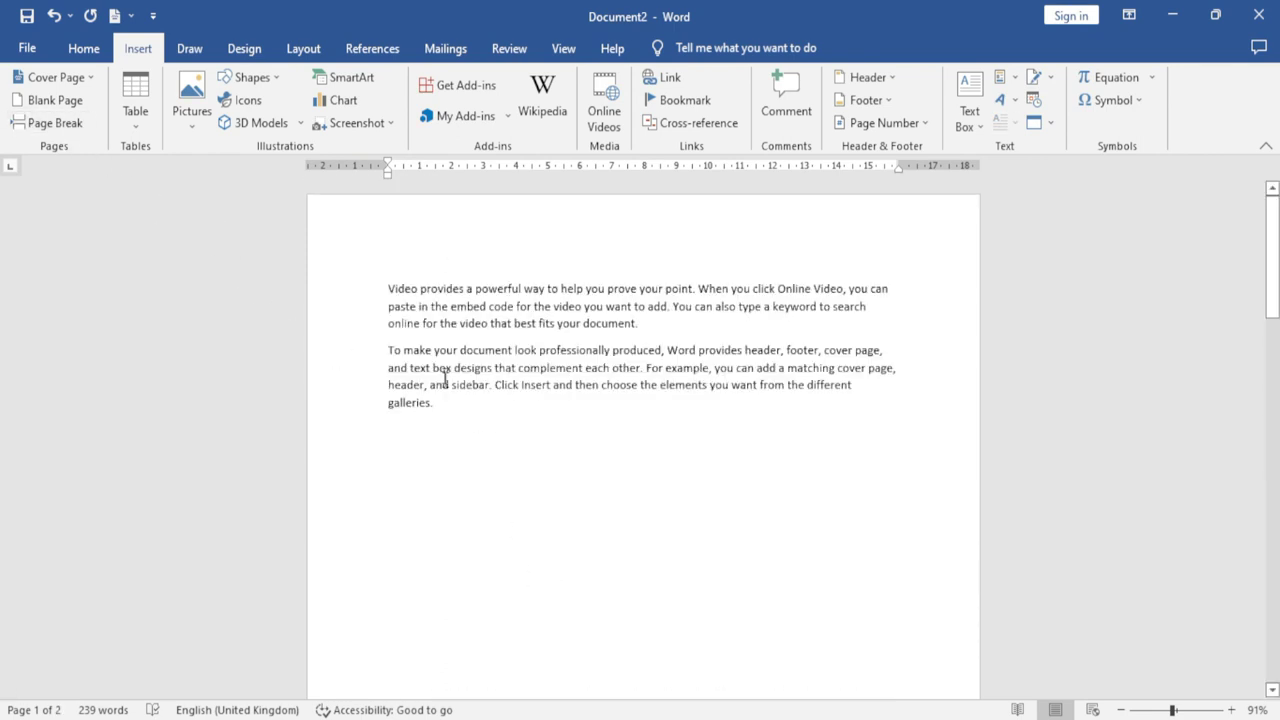
{"action": "scroll", "coordinate": [614, 620], "scroll_direction": "down", "scroll_amount": 5}
{"action": "scroll", "coordinate": [563, 591], "scroll_direction": "down", "scroll_amount": 5}
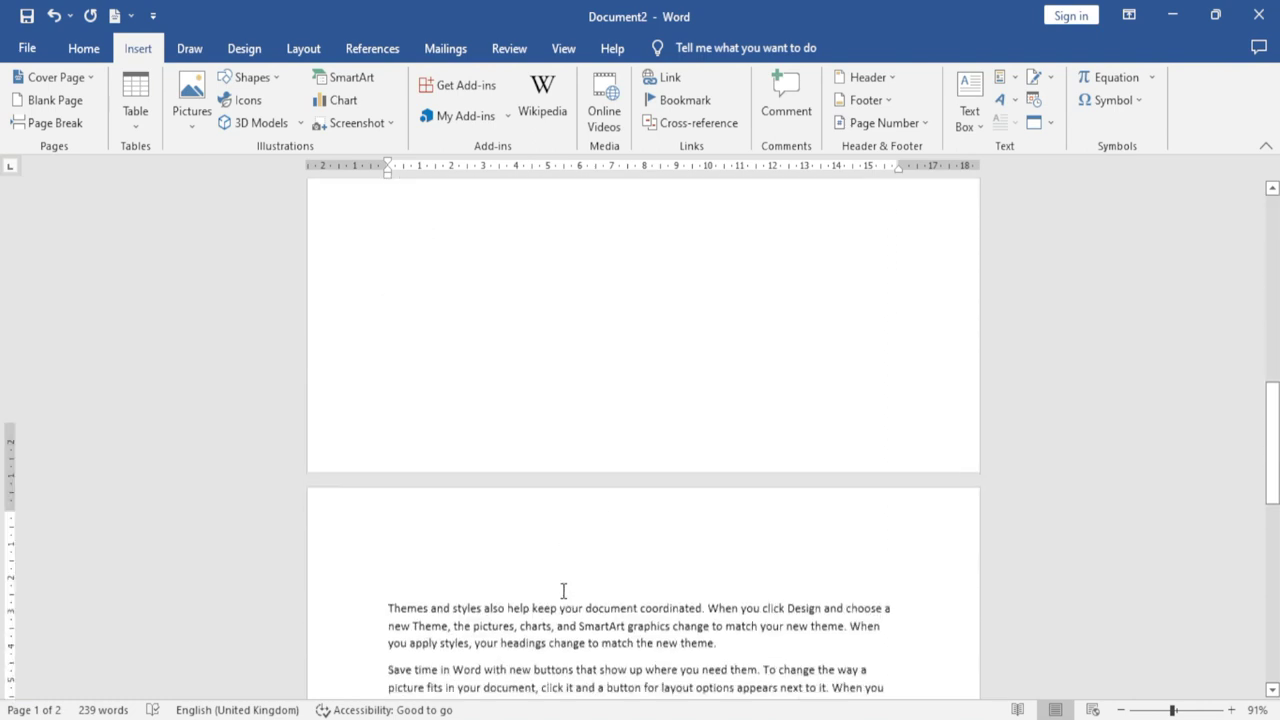
{"action": "scroll", "coordinate": [563, 591], "scroll_direction": "down", "scroll_amount": 5}
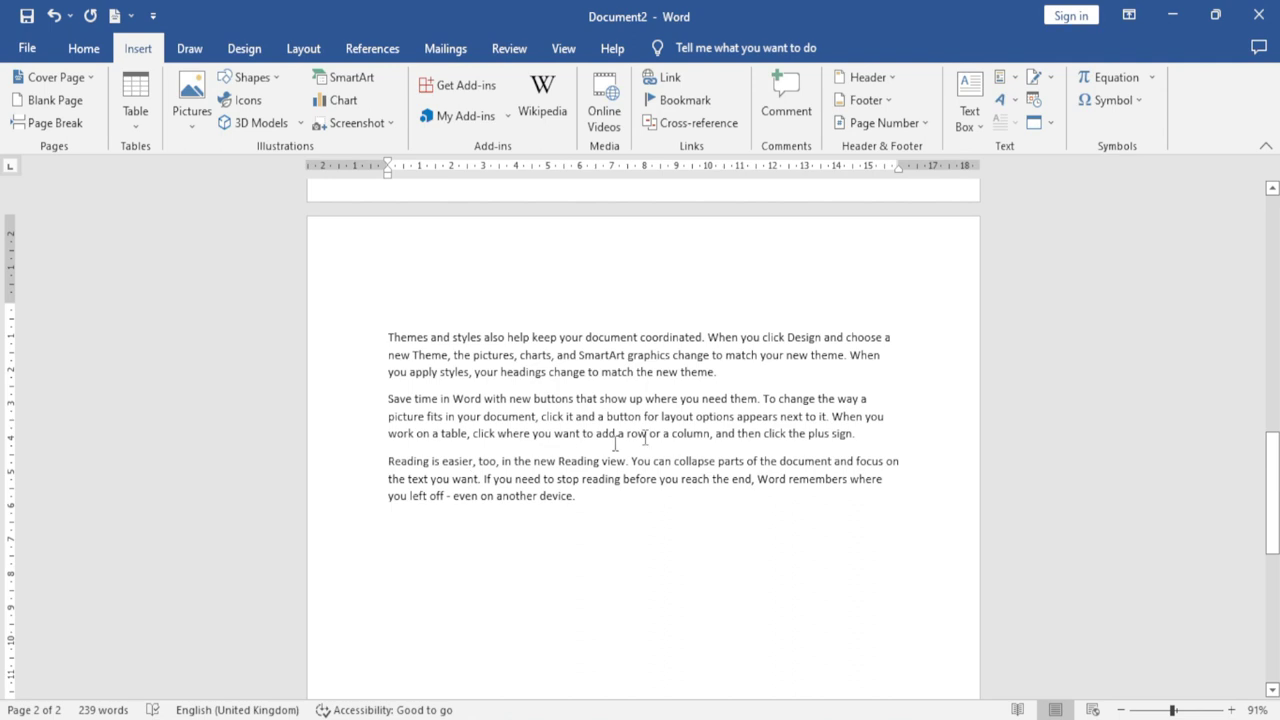
Add a page break after 'the new theme.' to push the last two paragraphs onto page 3
{"action": "left_click", "coordinate": [743, 372]}
{"action": "key", "text": "ctrl+Return"}
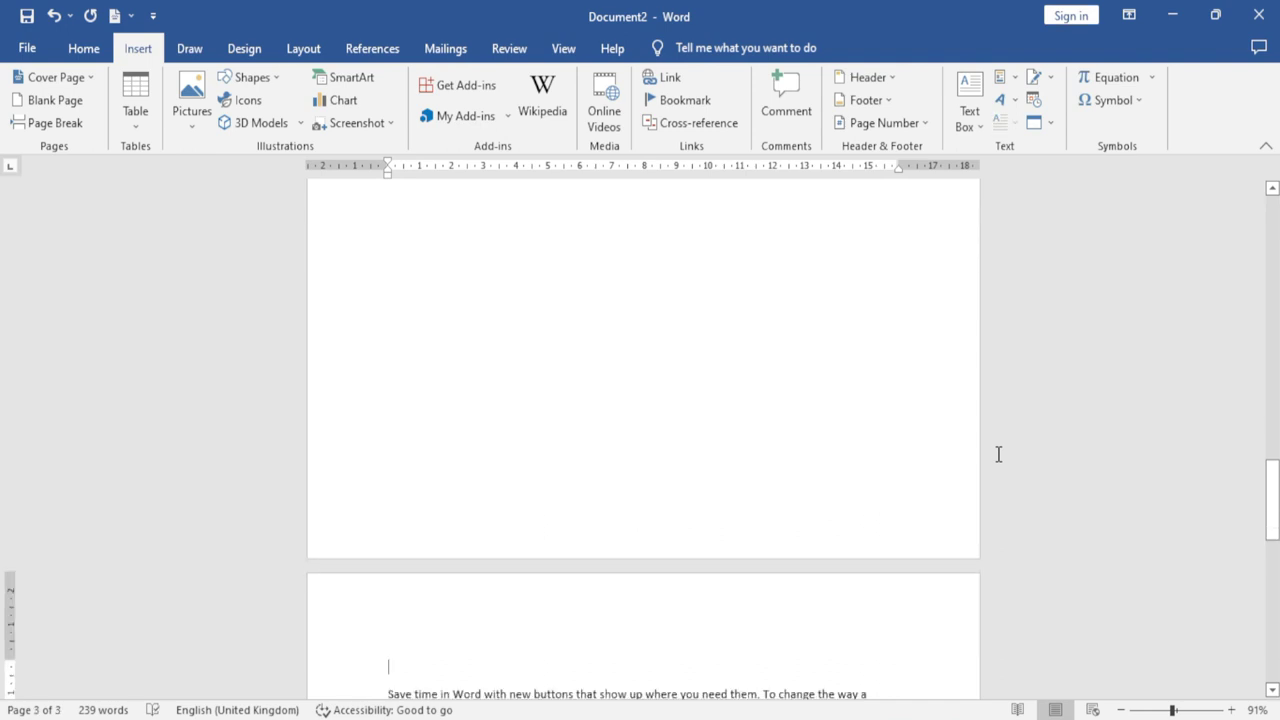
{"action": "scroll", "coordinate": [478, 495], "scroll_direction": "down", "scroll_amount": 1}
{"action": "scroll", "coordinate": [478, 495], "scroll_direction": "down", "scroll_amount": 3}
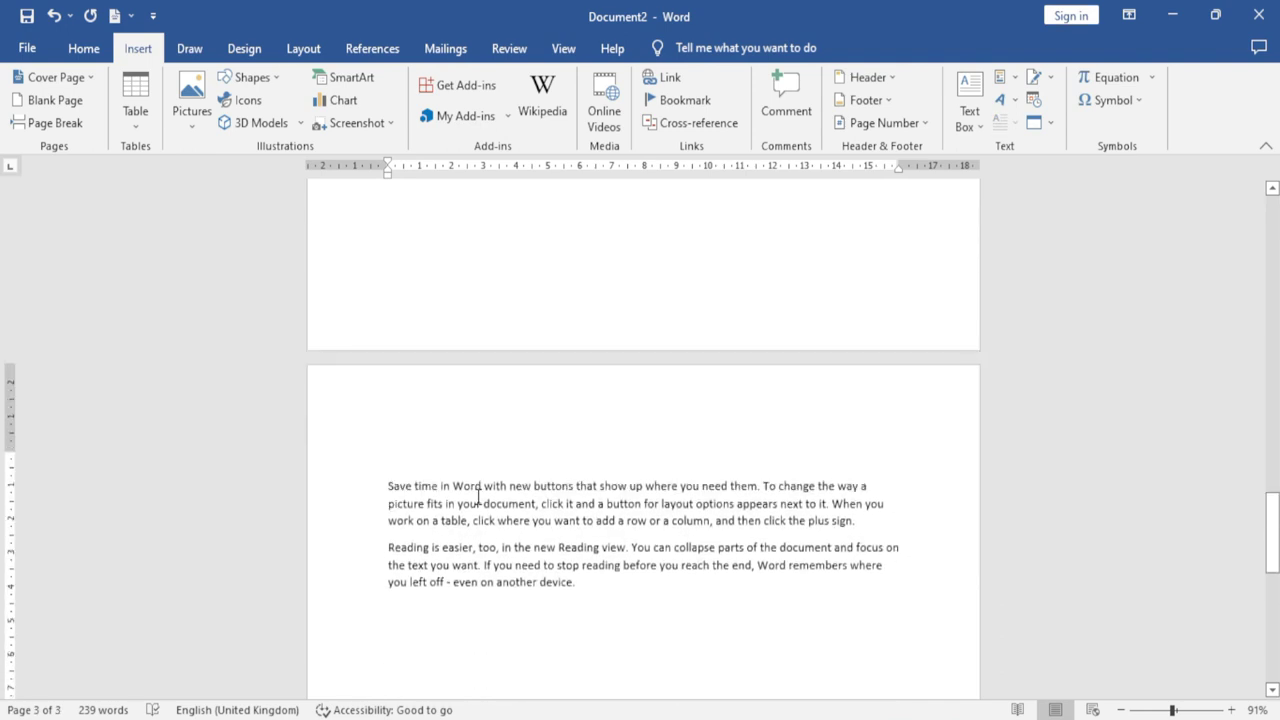
{"action": "scroll", "coordinate": [478, 495], "scroll_direction": "up", "scroll_amount": 8}
{"action": "scroll", "coordinate": [478, 495], "scroll_direction": "up", "scroll_amount": 6}
{"action": "scroll", "coordinate": [478, 495], "scroll_direction": "up", "scroll_amount": 2}
{"action": "scroll", "coordinate": [478, 497], "scroll_direction": "up", "scroll_amount": 2}
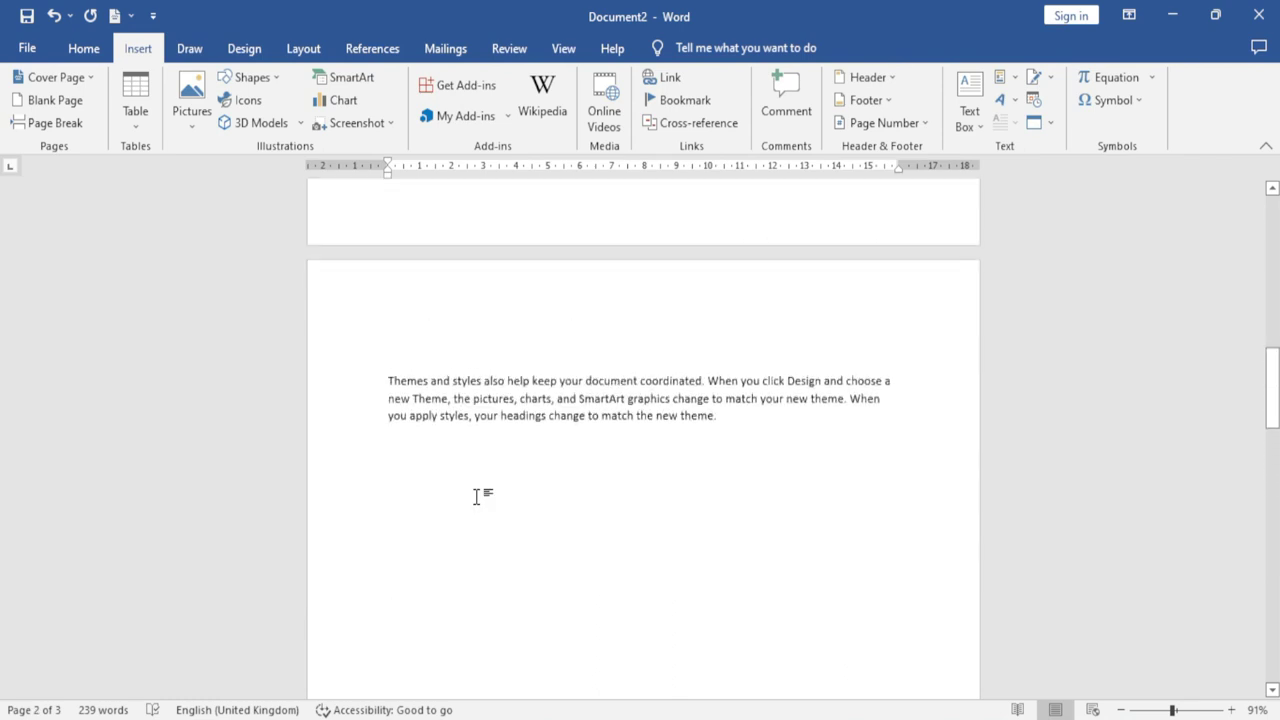
{"action": "scroll", "coordinate": [605, 477], "scroll_direction": "down", "scroll_amount": 5}
{"action": "scroll", "coordinate": [465, 500], "scroll_direction": "down", "scroll_amount": 4}
{"action": "scroll", "coordinate": [465, 500], "scroll_direction": "down", "scroll_amount": 3}
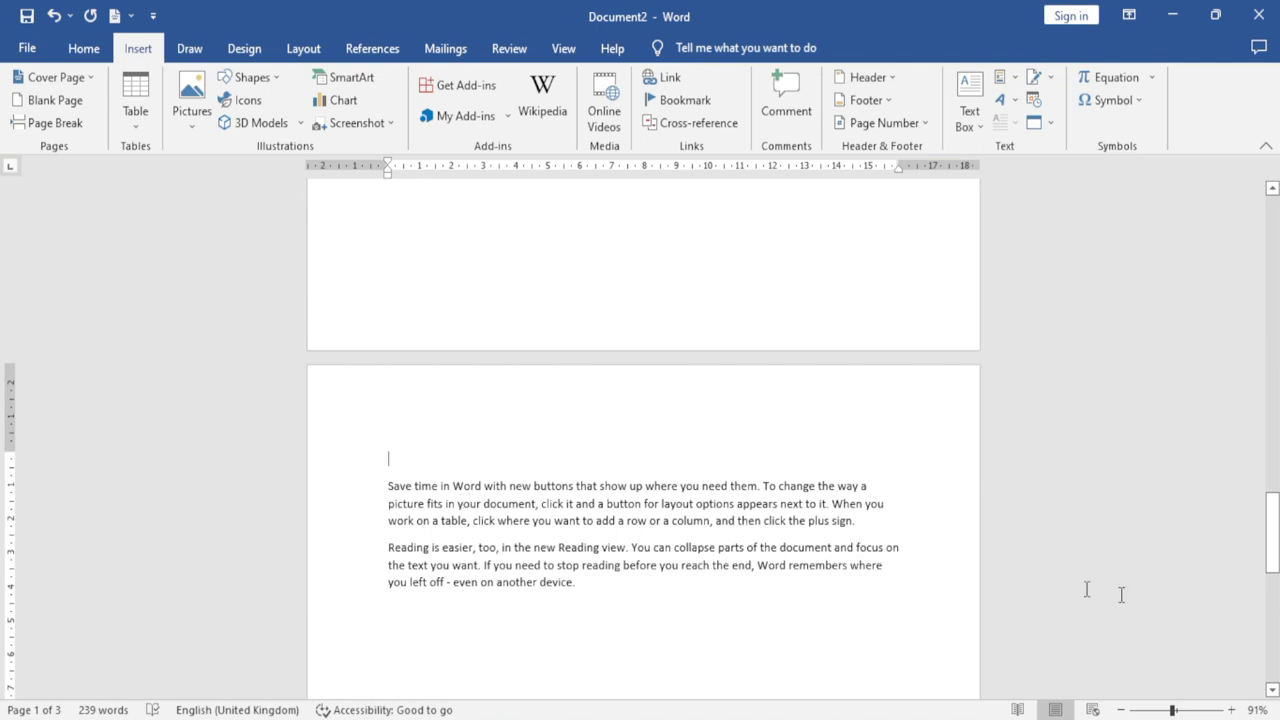
{"action": "left_click", "coordinate": [1150, 710]}
{"action": "scroll", "coordinate": [683, 568], "scroll_direction": "up", "scroll_amount": 8}
{"action": "scroll", "coordinate": [683, 568], "scroll_direction": "up", "scroll_amount": 7}
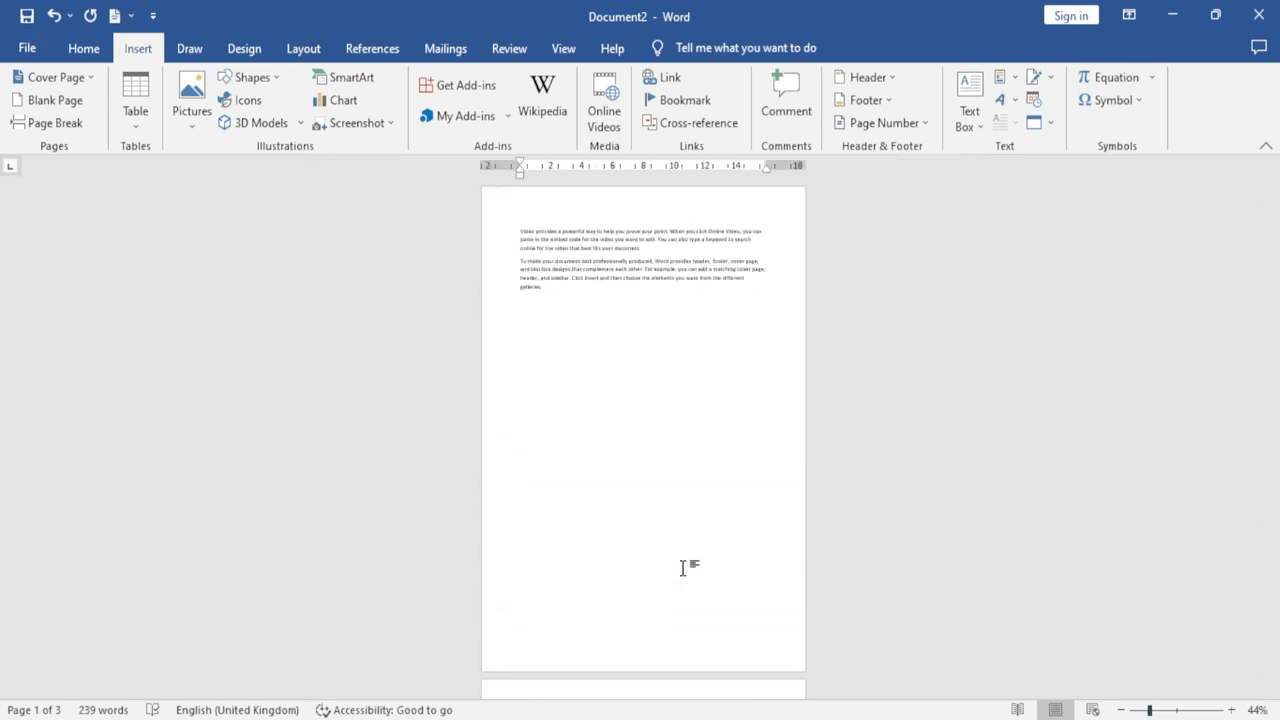